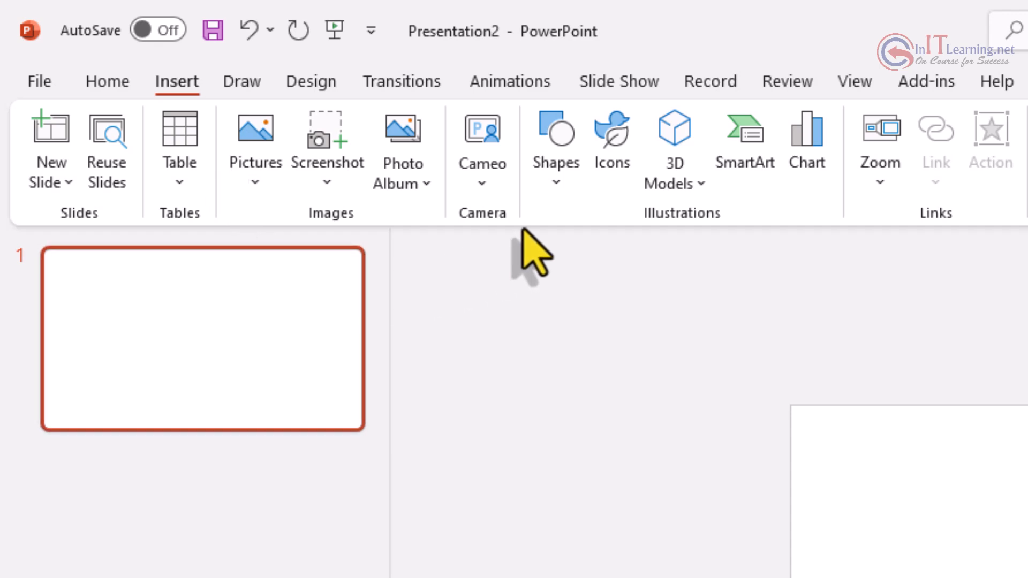
- Draw a rectangle covering the whole slide, about 33.87 cm wide and 19.05 cm high, and remove its outline
click(556, 177)
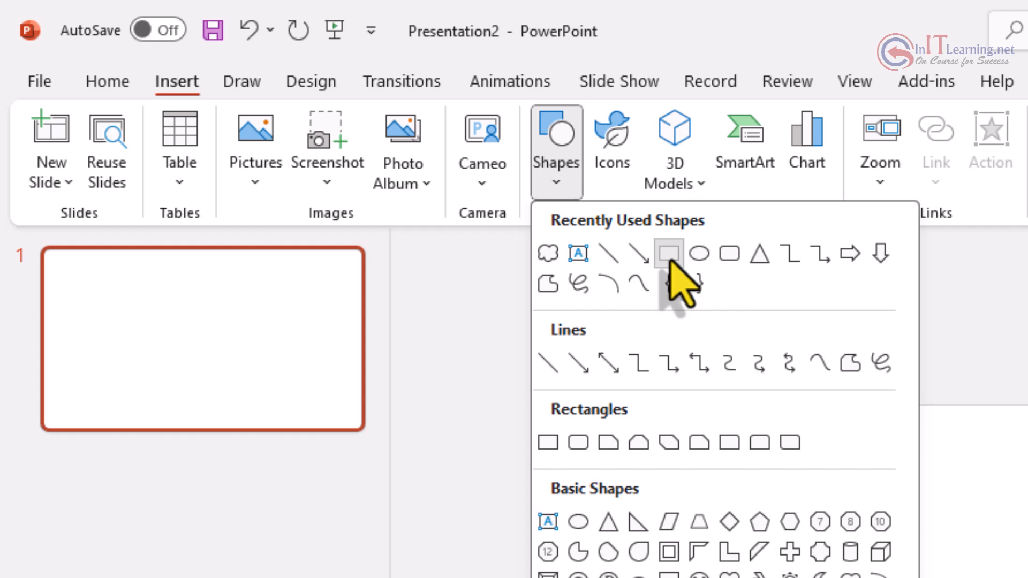
click(669, 256)
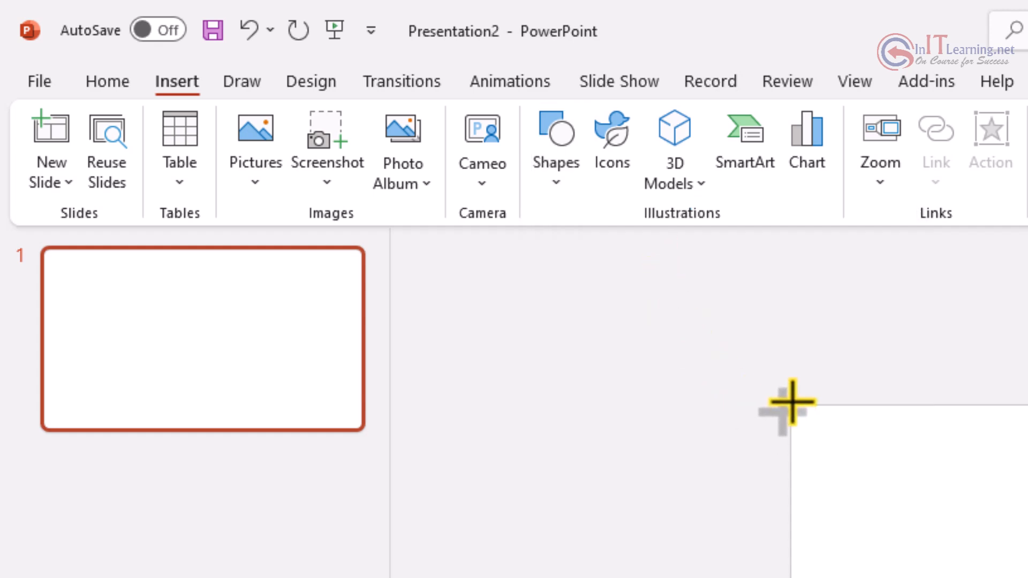
drag(789, 407, 839, 439)
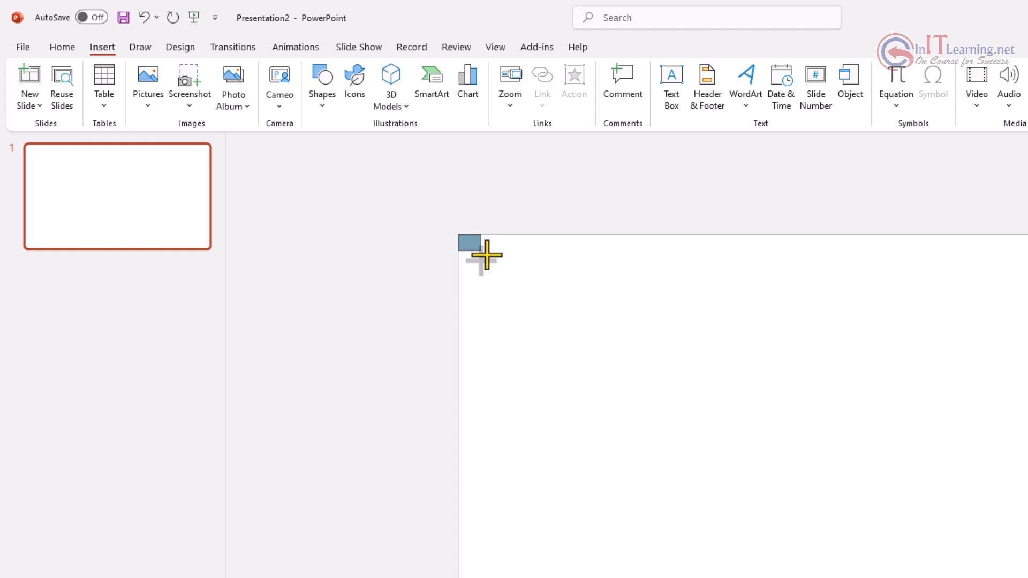
drag(486, 255, 1027, 577)
drag(815, 436, 849, 461)
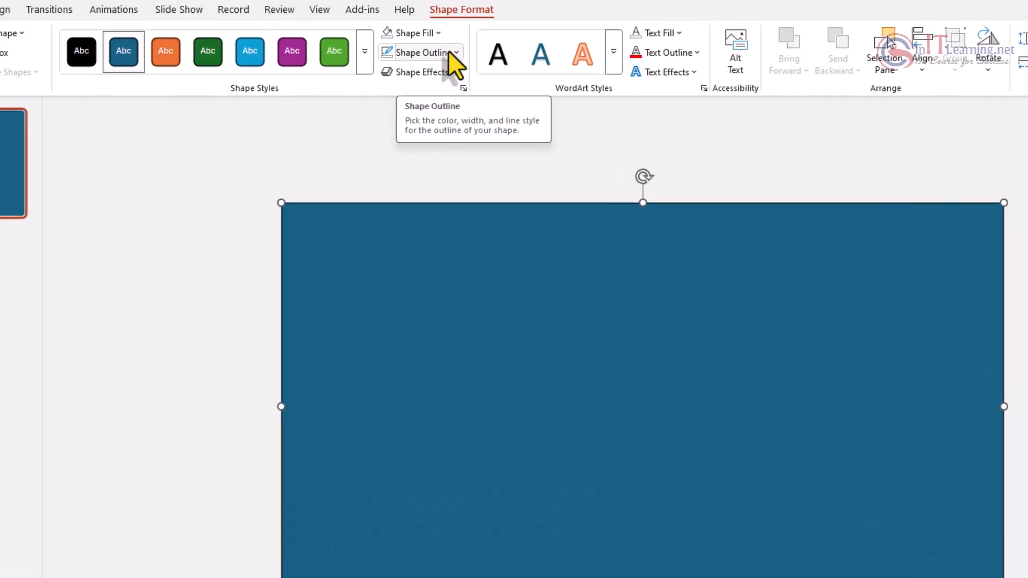
click(450, 52)
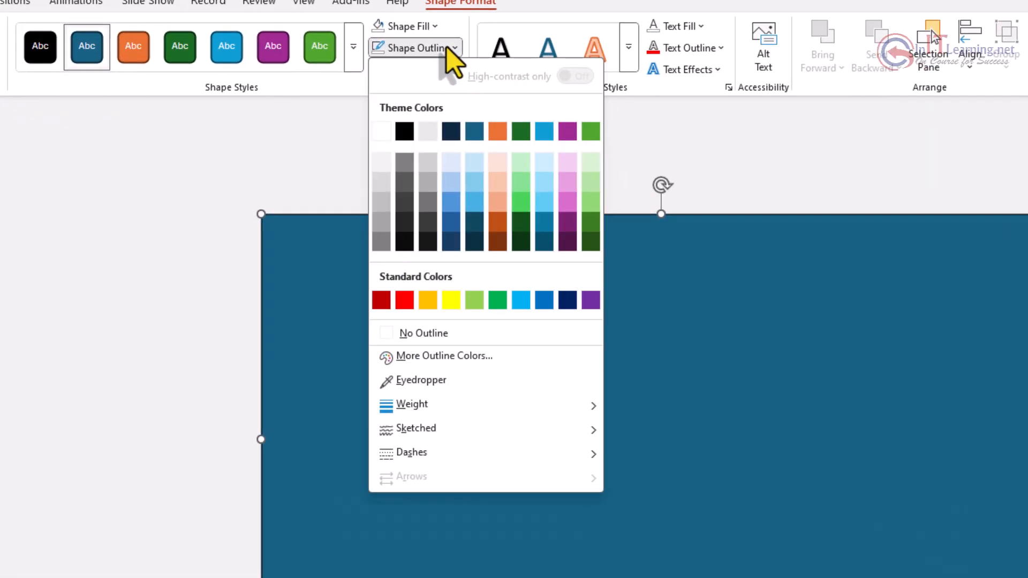
click(433, 334)
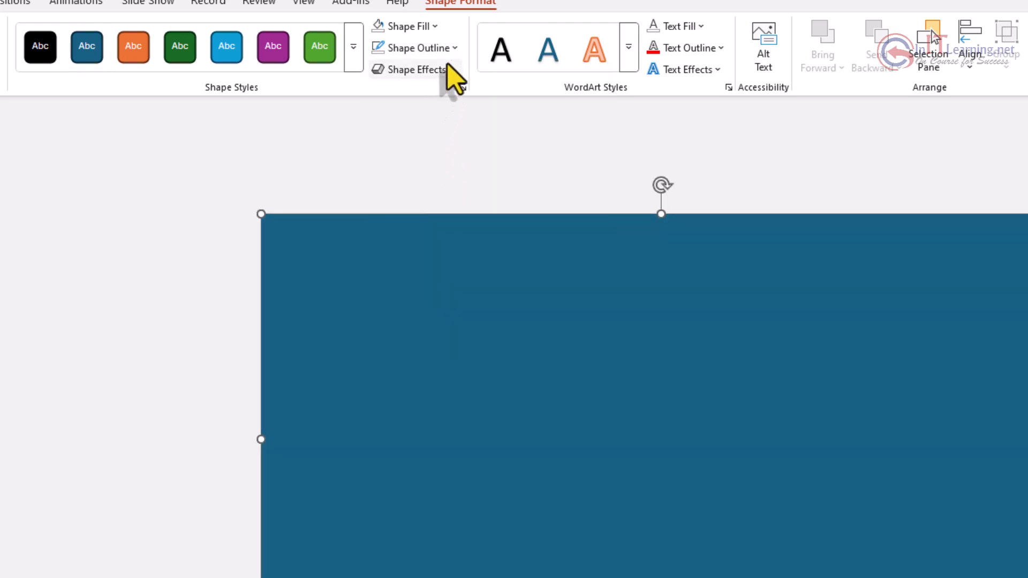
- Change the slide-sized rectangle's fill from solid to a gradient fill
click(434, 26)
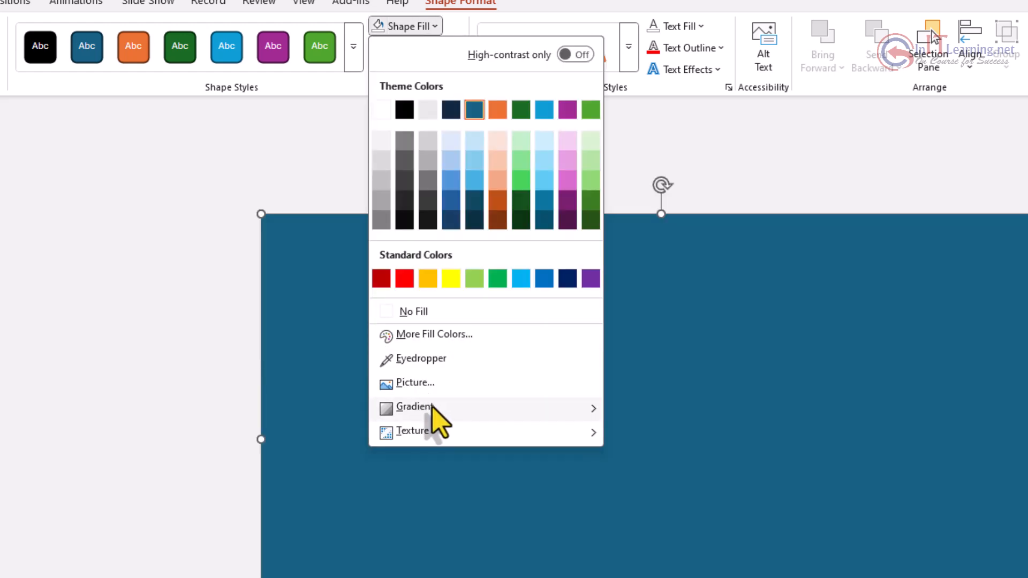
mouse_move(433, 406)
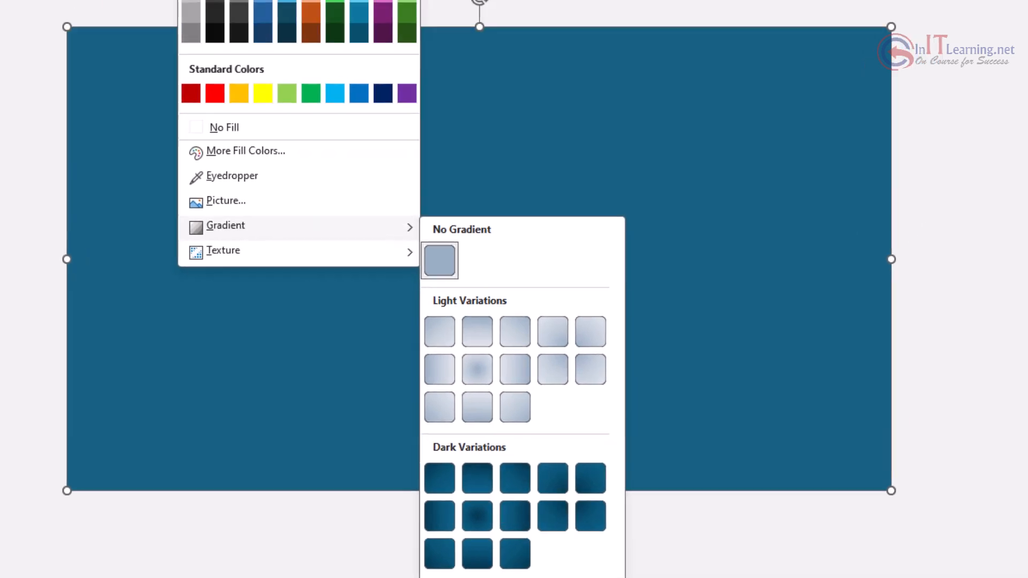
click(566, 499)
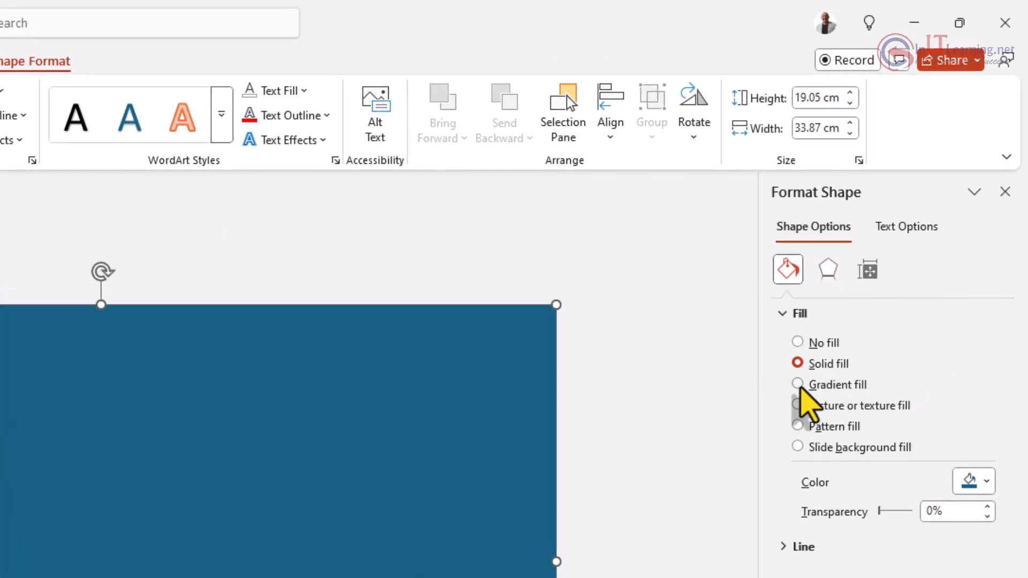
click(798, 385)
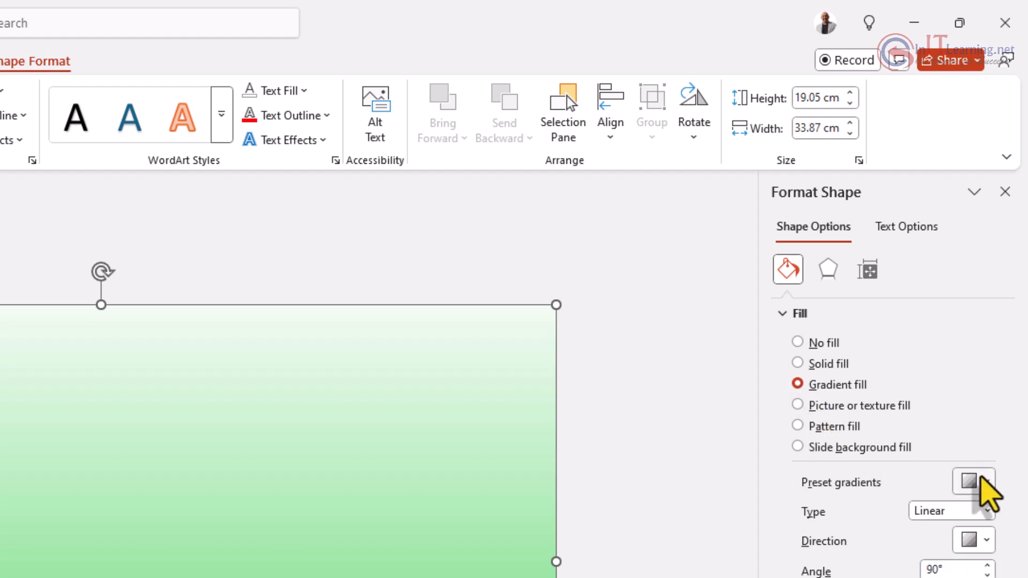
- Try a green radial preset gradient on the background rectangle, and undo it
click(983, 480)
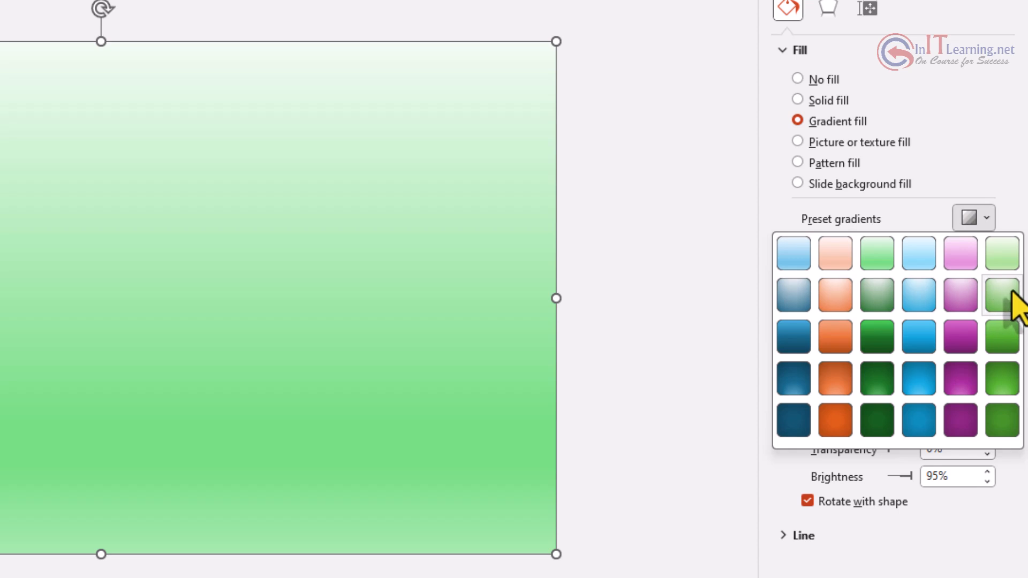
click(1011, 298)
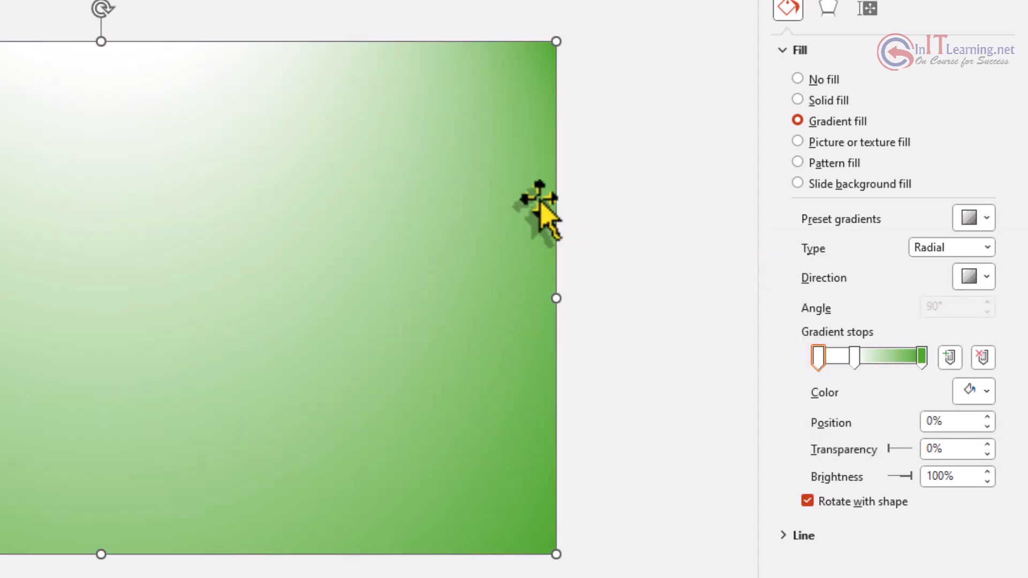
key(ctrl+z)
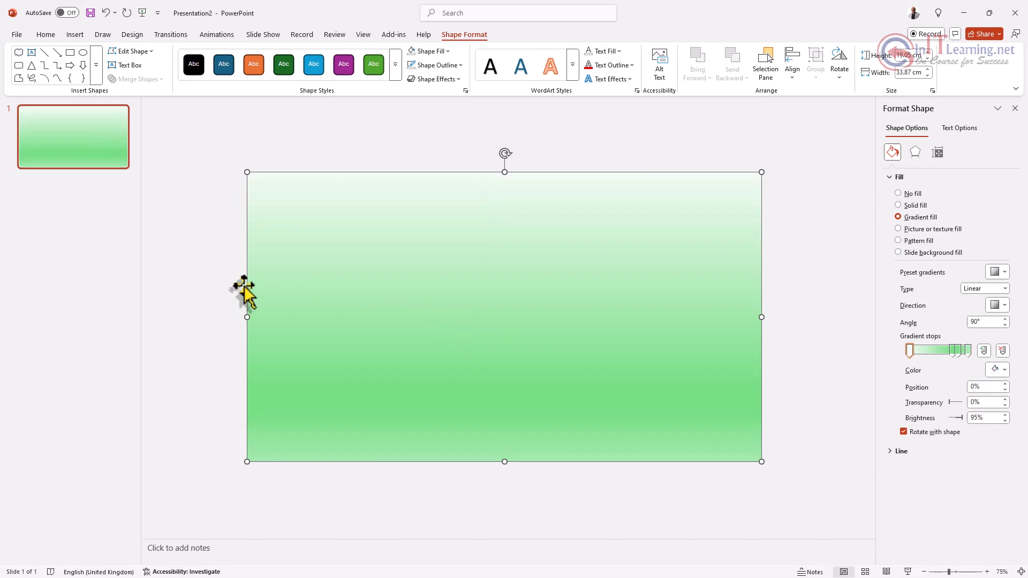
- Draw a long rounded rectangle about 20 cm wide and 1.8 cm high near the slide's upper edge
click(214, 297)
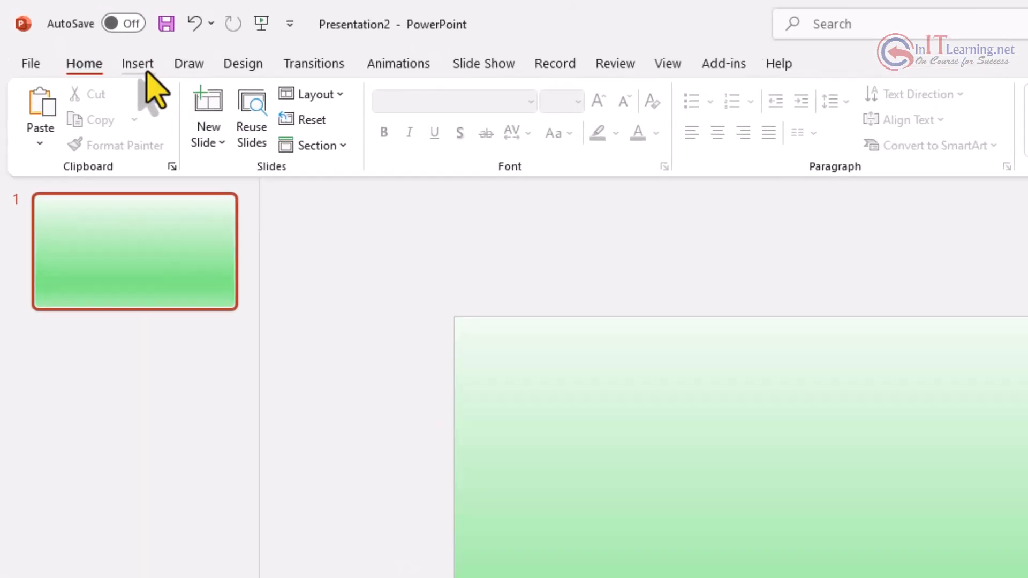
click(144, 66)
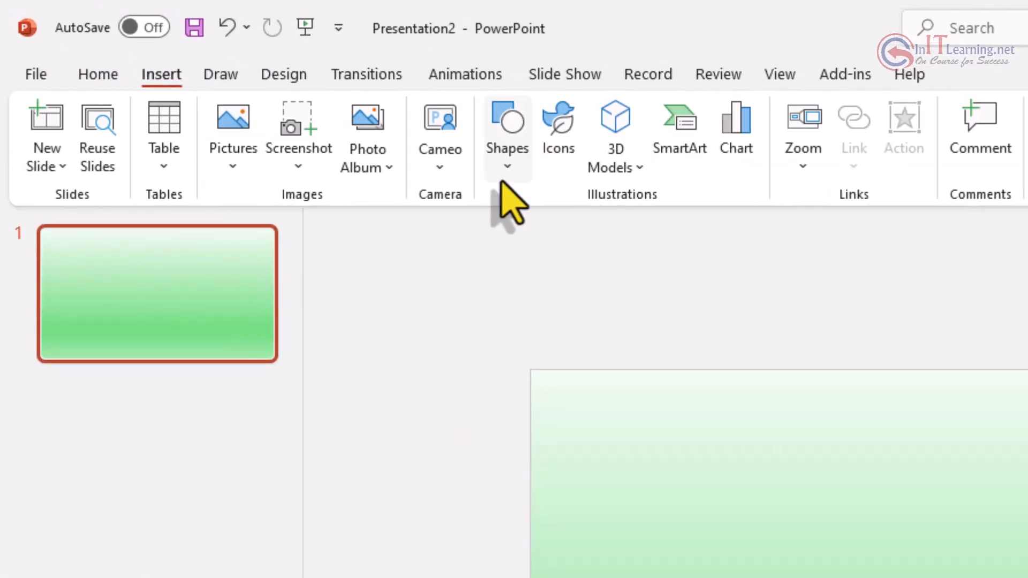
click(508, 161)
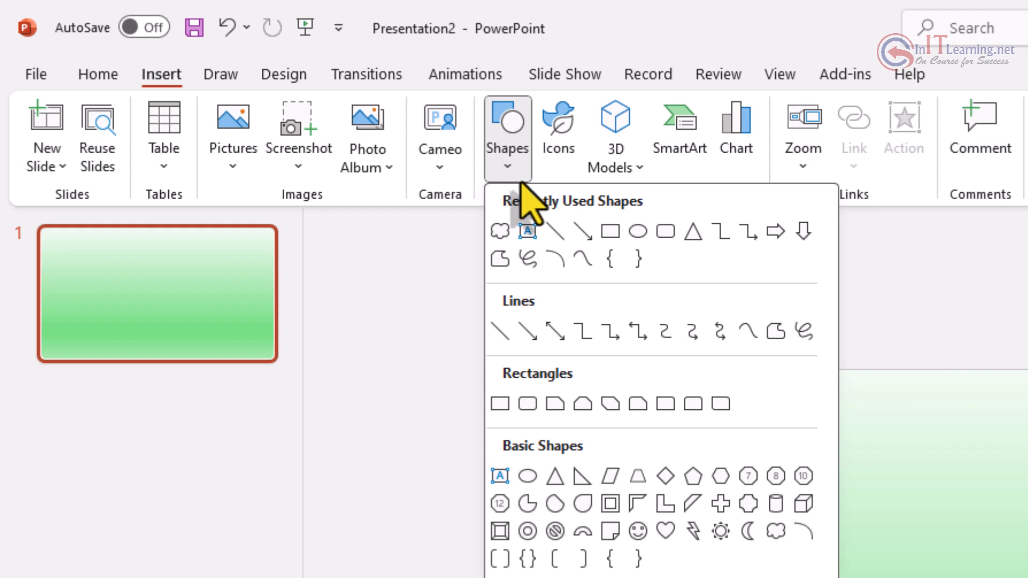
click(666, 236)
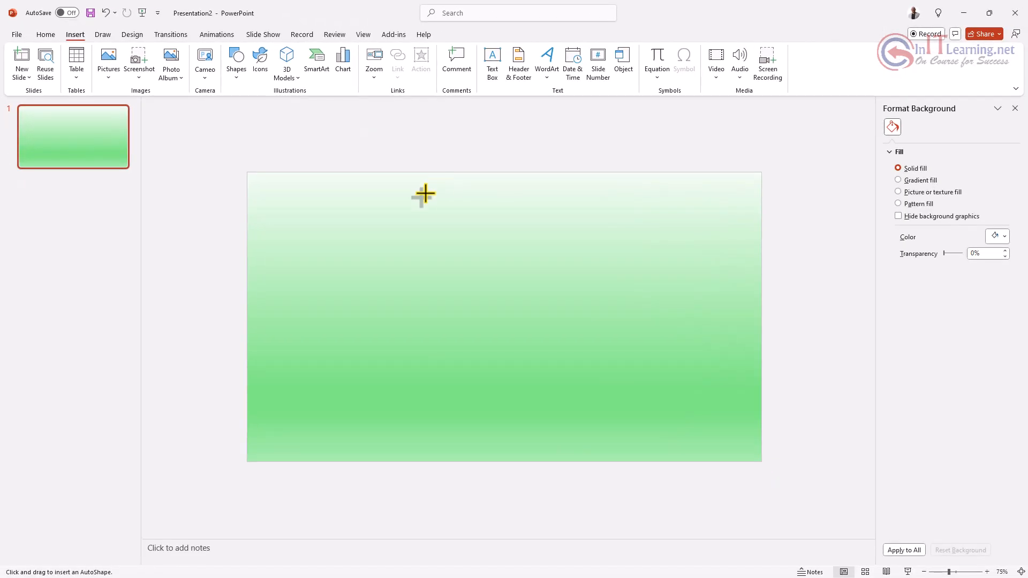
drag(425, 193, 730, 221)
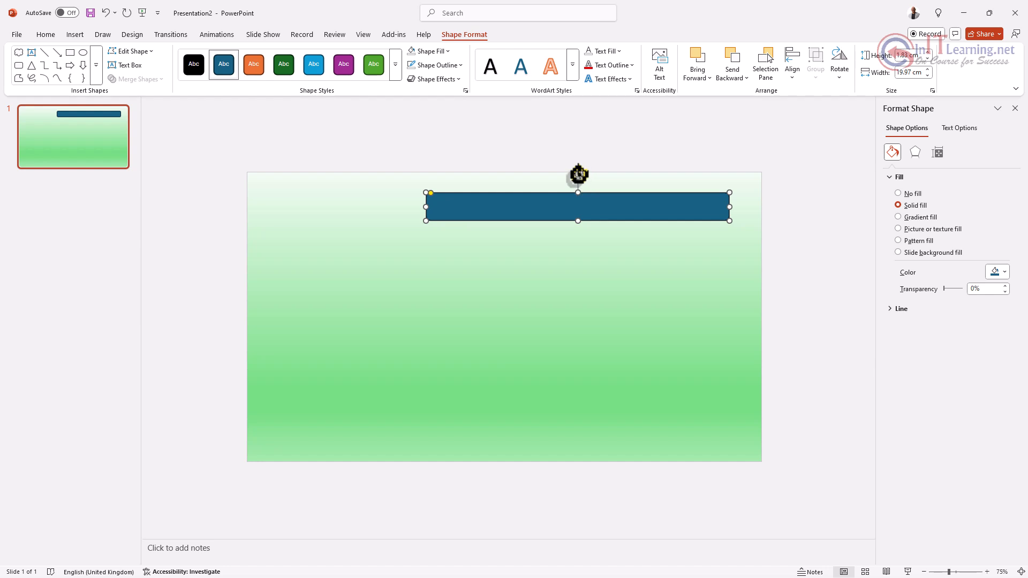
- Rotate the rounded bar to a steep diagonal across the slide's upper-right corner and lengthen it to about 23.6 cm
drag(578, 174, 554, 189)
drag(589, 218, 703, 260)
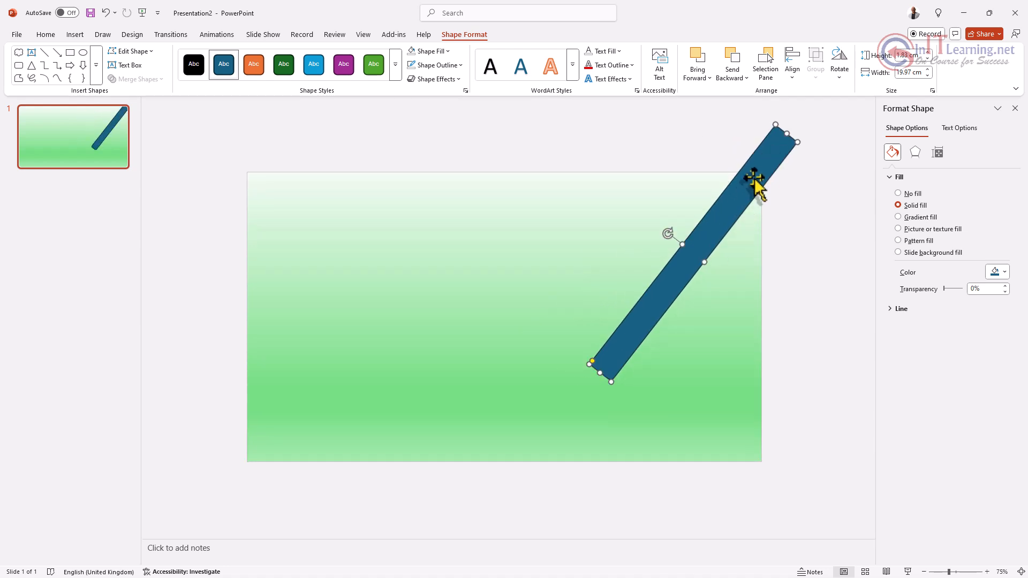
drag(754, 179, 718, 227)
drag(631, 345, 654, 308)
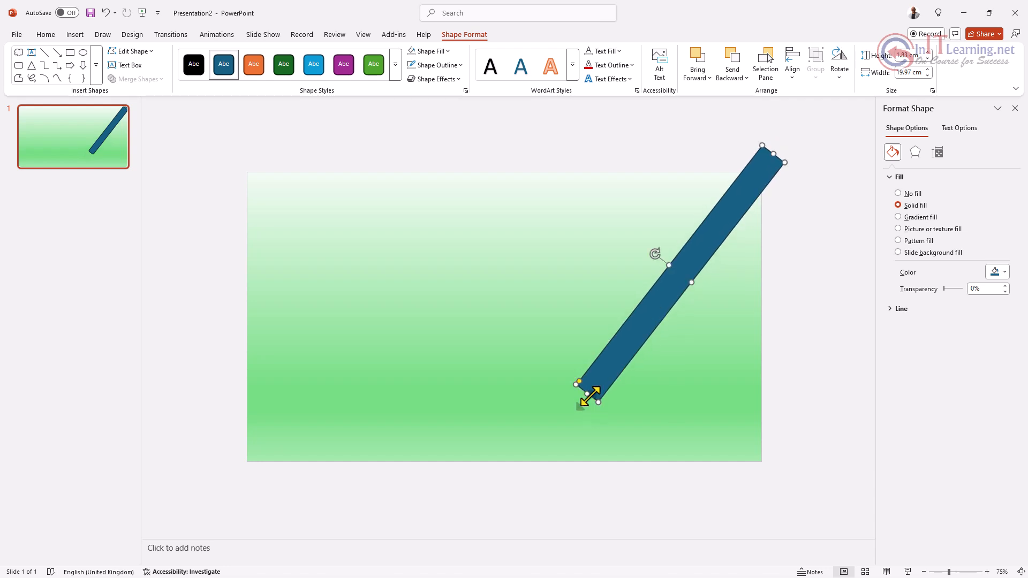
drag(588, 395, 549, 433)
- Remove the diagonal bar's outline and round its ends fully
click(456, 65)
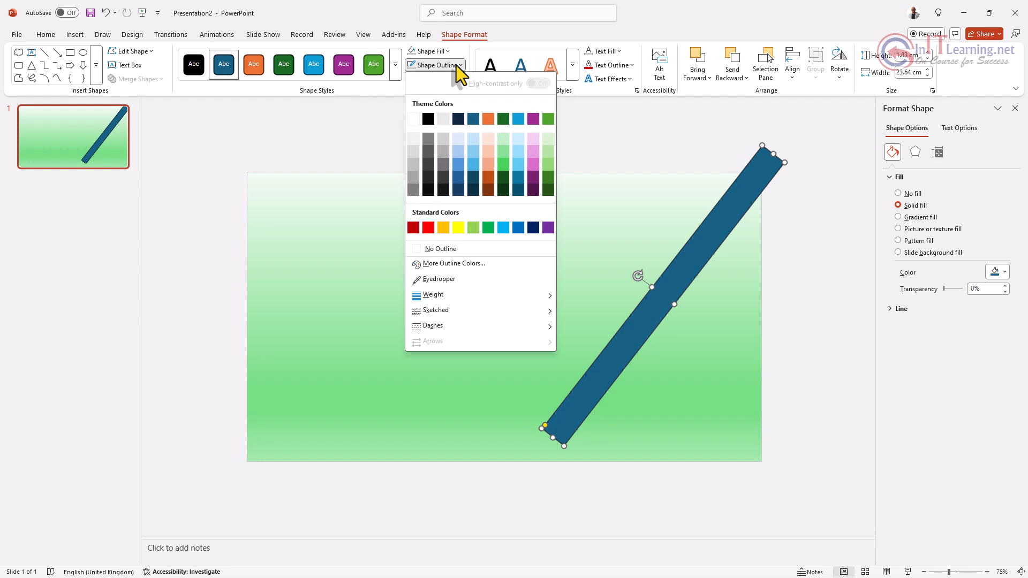
click(461, 250)
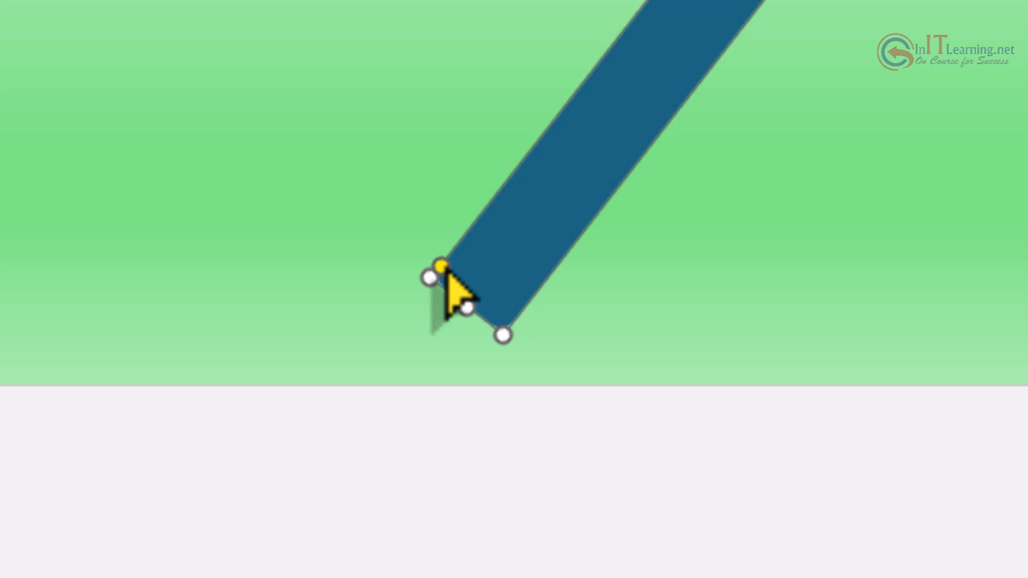
drag(447, 269, 466, 244)
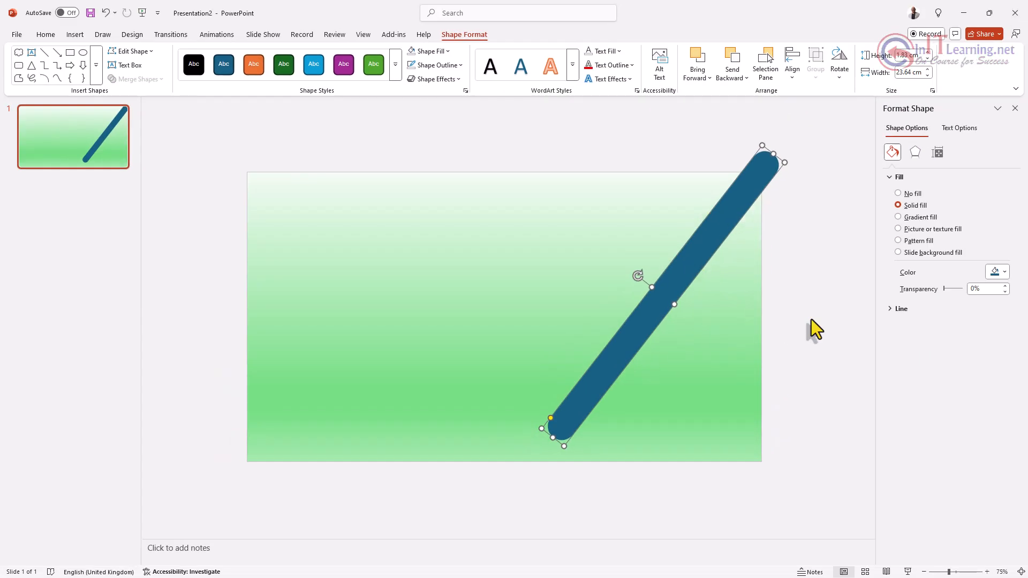
- Duplicate the diagonal bar parallel to its lower-right side, shortening the copy to about 19 cm and thinning it to about 1.4 cm
key(ctrl+d)
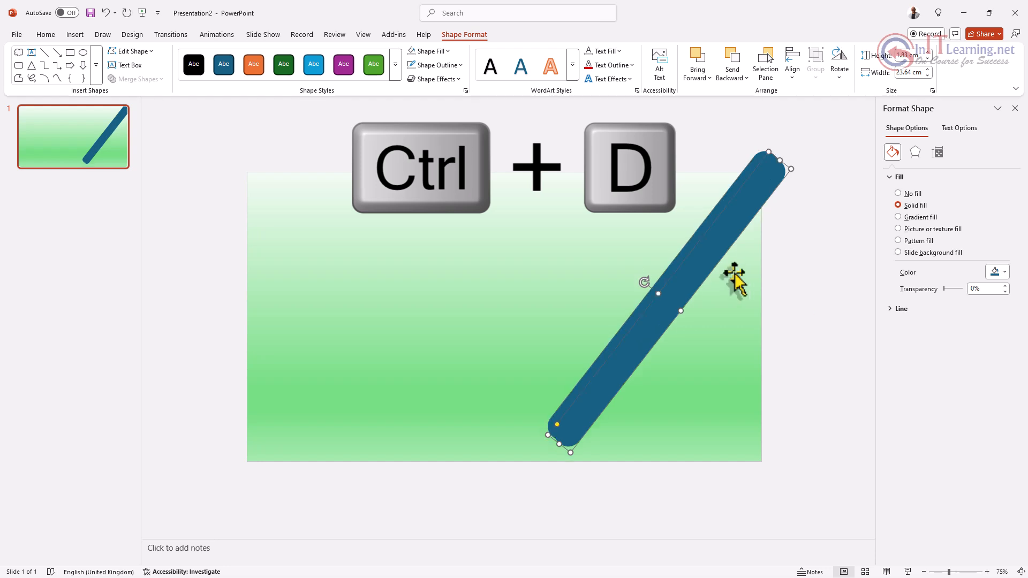
drag(692, 264, 740, 243)
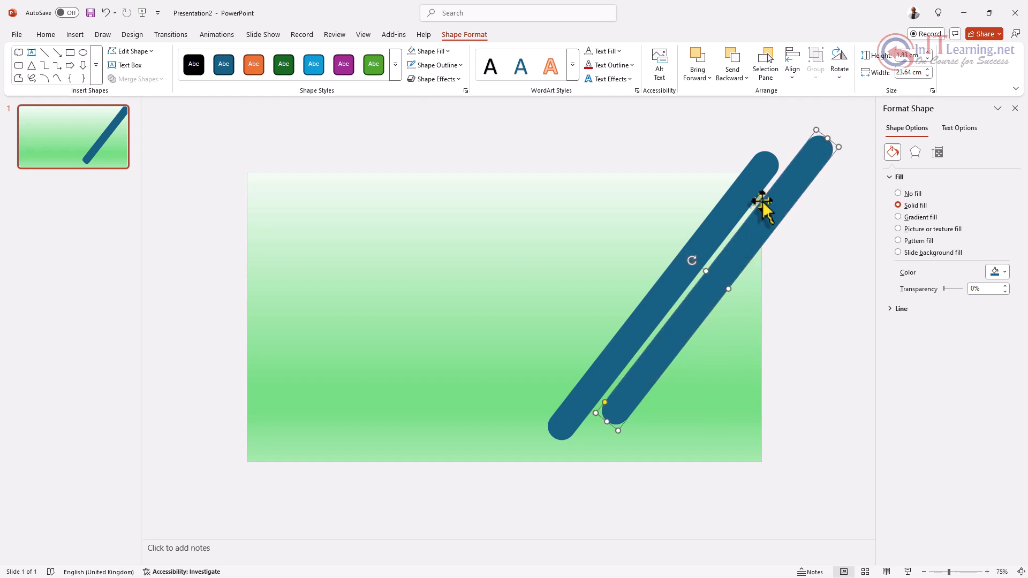
drag(828, 138, 786, 194)
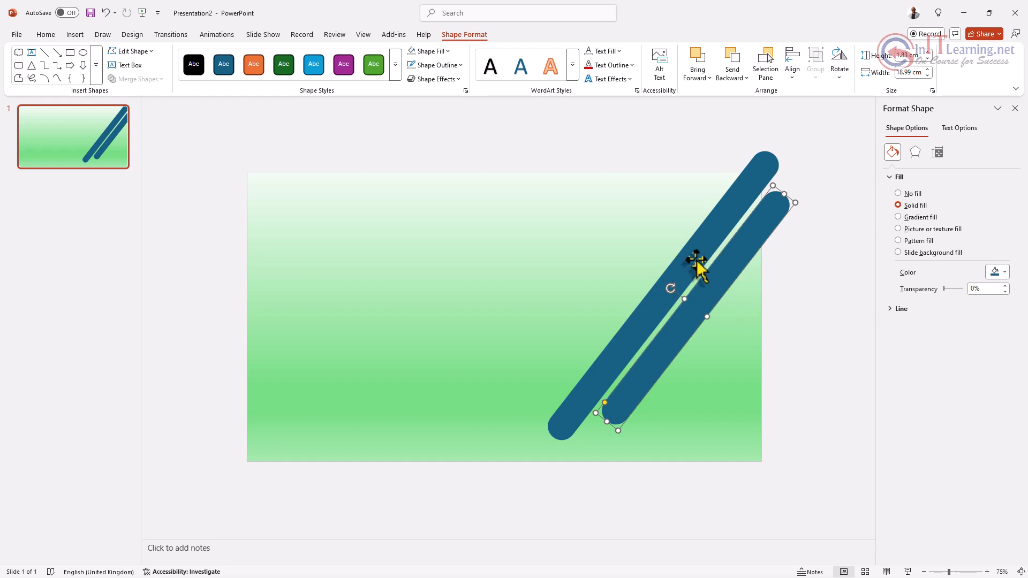
drag(705, 317, 701, 312)
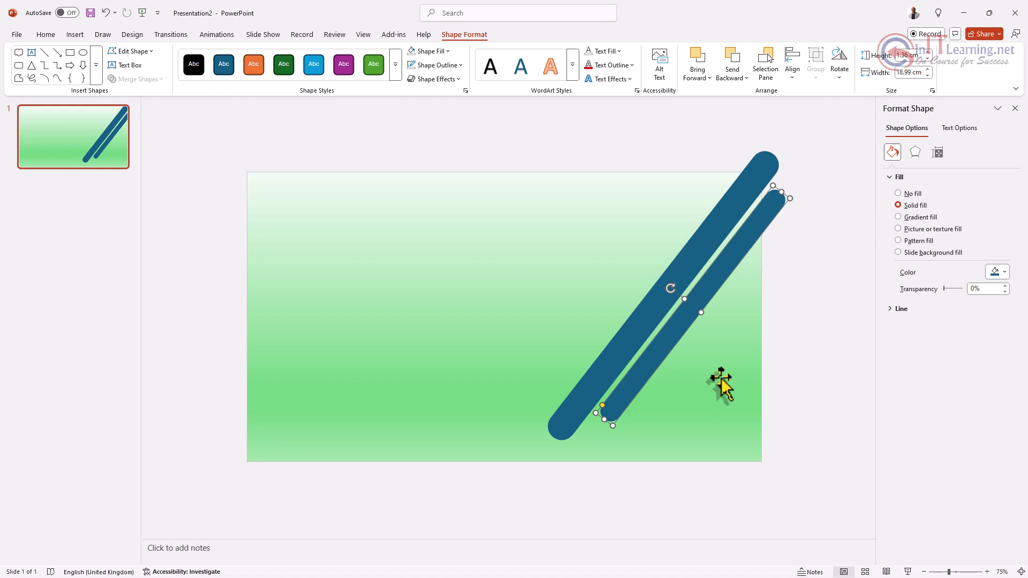
- Add two more parallel copies toward the slide's right edge, one about 13 cm long and a thicker one about 6.5 cm long
key(ctrl+d)
drag(732, 352, 725, 307)
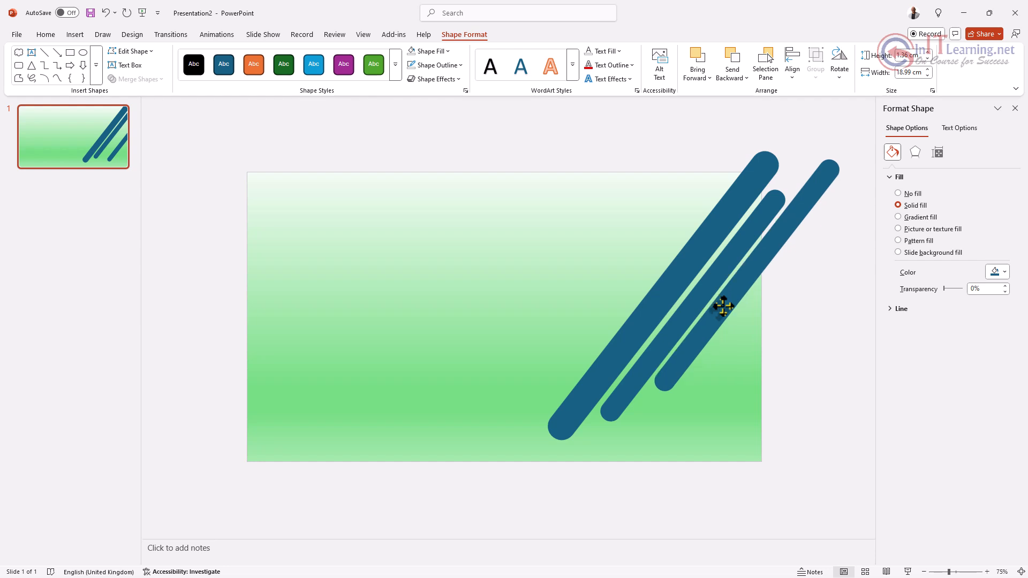
drag(834, 170, 783, 238)
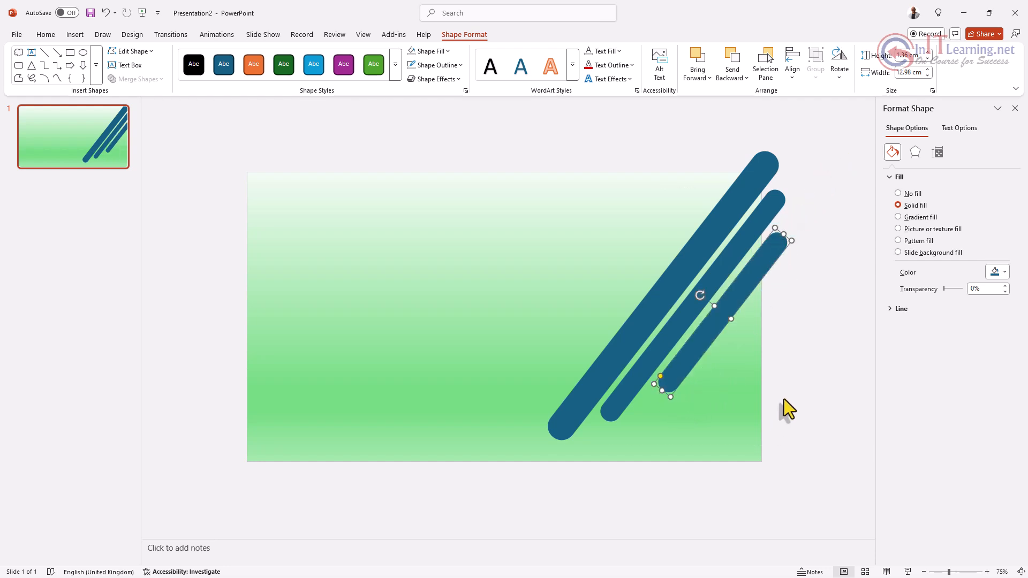
key(ctrl+d)
mouse_move(776, 330)
mouse_down()
mouse_move(793, 257)
mouse_move(768, 323)
mouse_up()
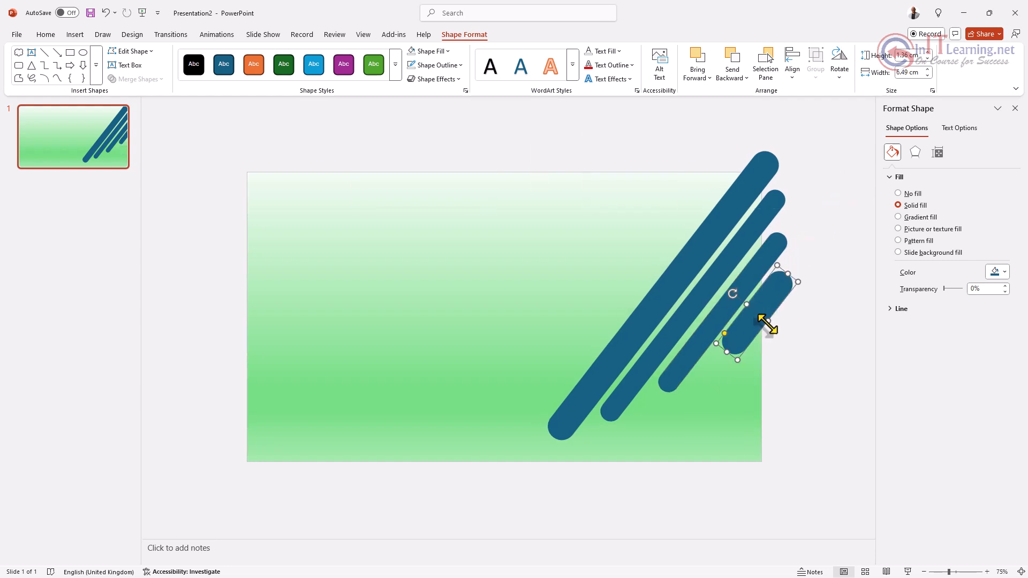
- Duplicate the longest bar twice toward the upper left, shortening the copies to about 19.6 cm and 14.7 cm
click(688, 262)
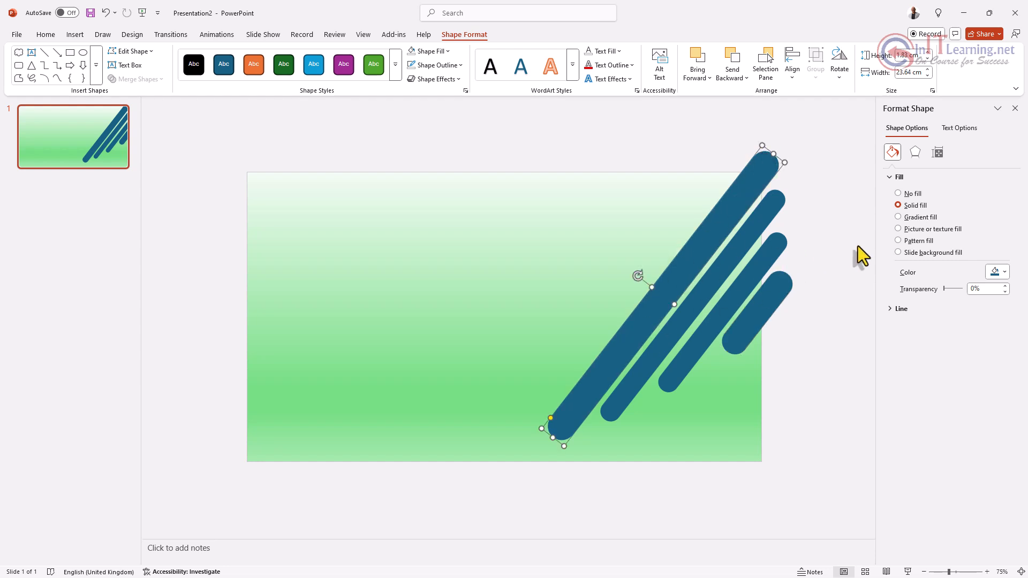
key(ctrl+d)
drag(711, 270, 685, 217)
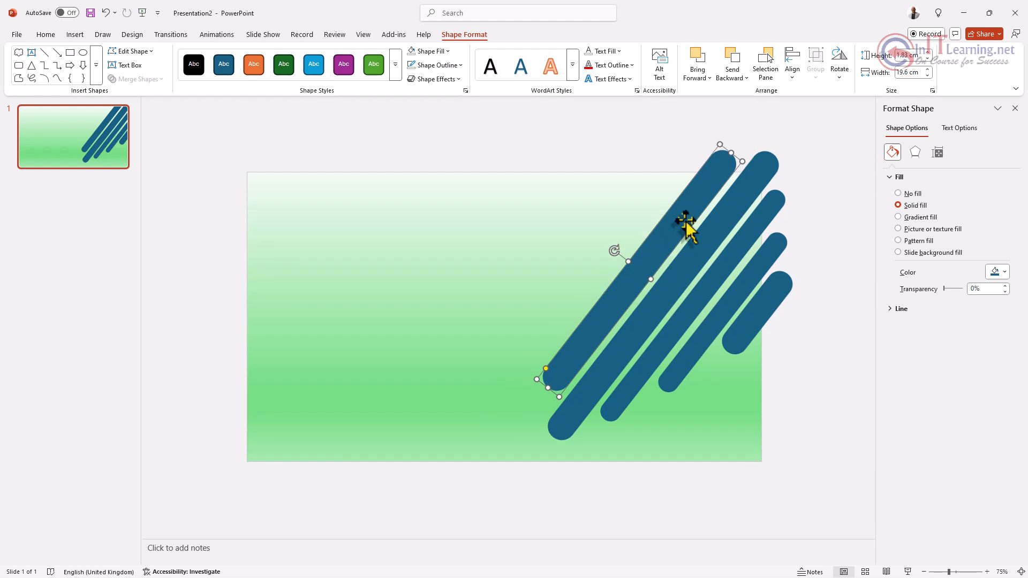
key(ctrl+d)
drag(654, 239, 653, 204)
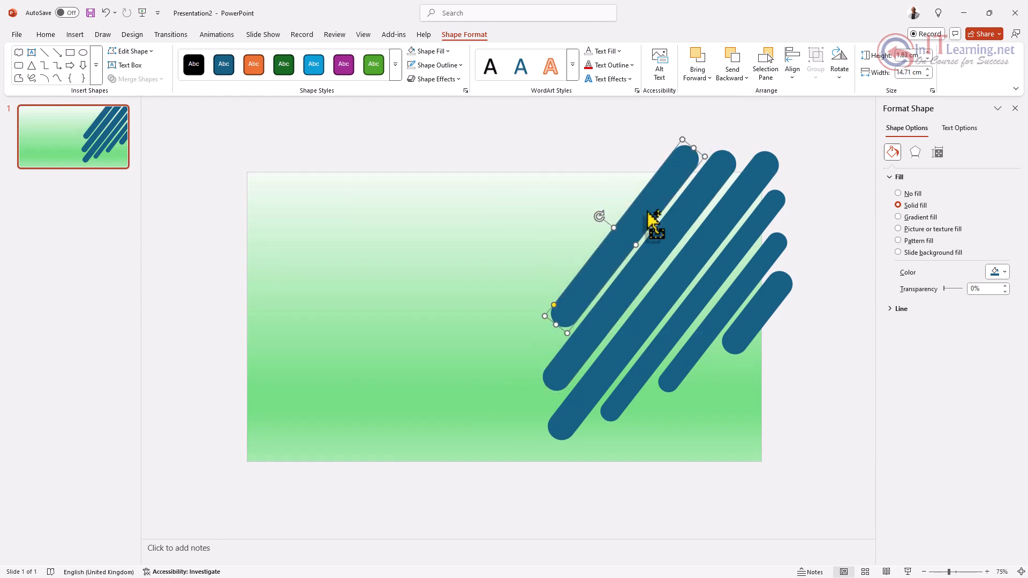
- Add two thinner, progressively shorter parallel bars on the upper-left side of the group, and deselect everything
key(ctrl+d)
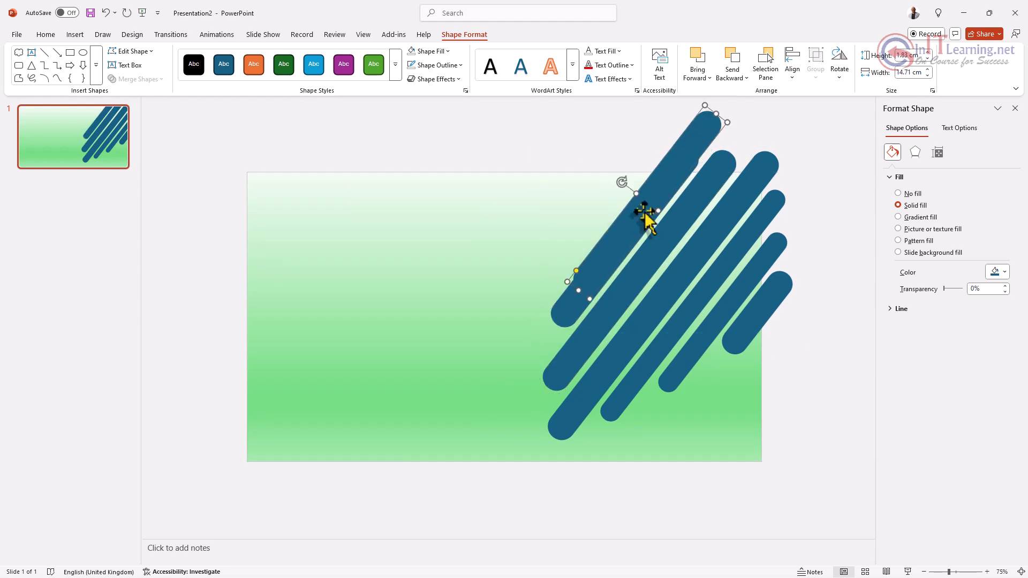
drag(644, 217, 608, 171)
key(ctrl+d)
click(811, 361)
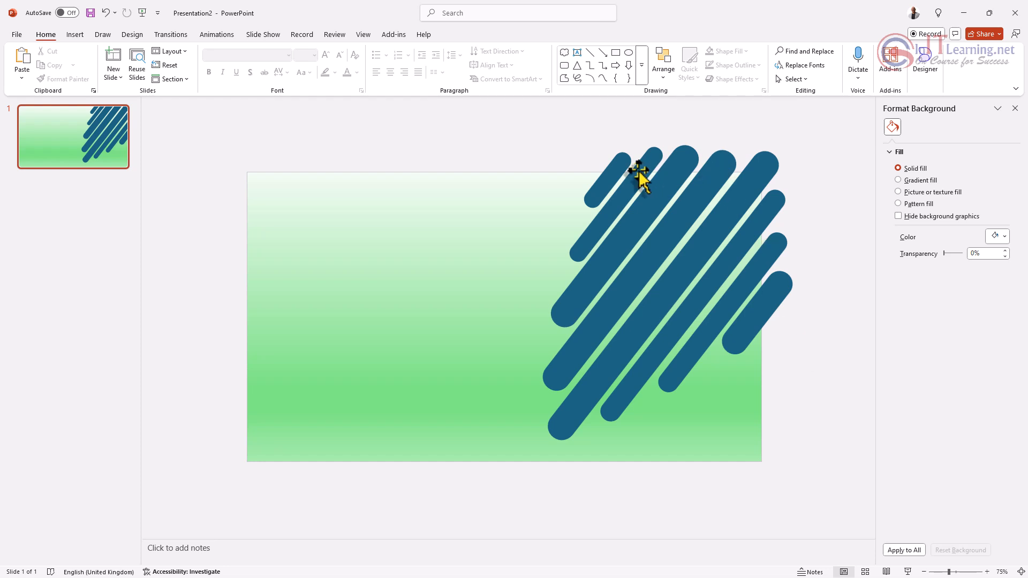
- Select all the diagonal bars without the full-slide background rectangle and group them into one object
click(610, 175)
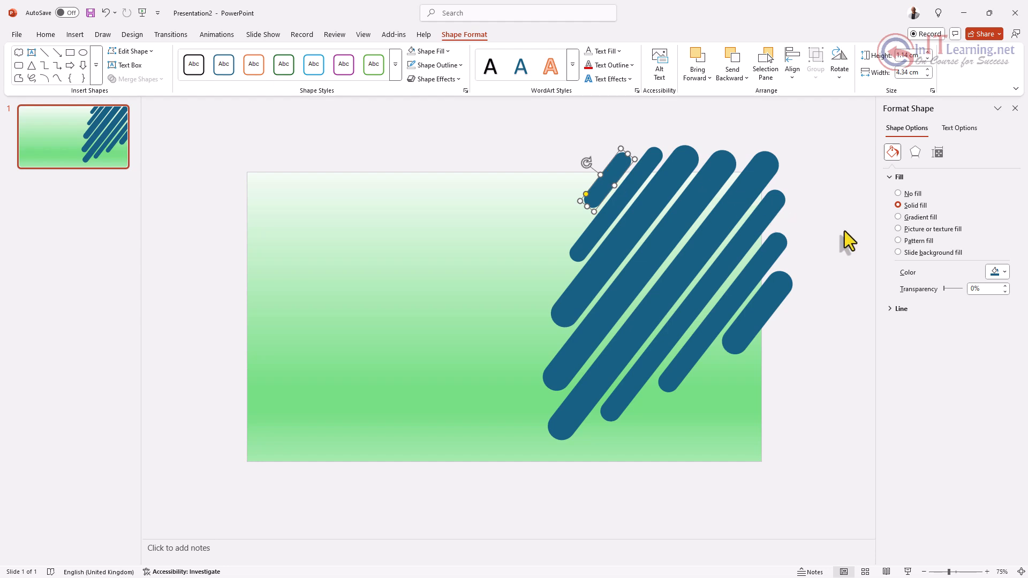
key(ctrl+a)
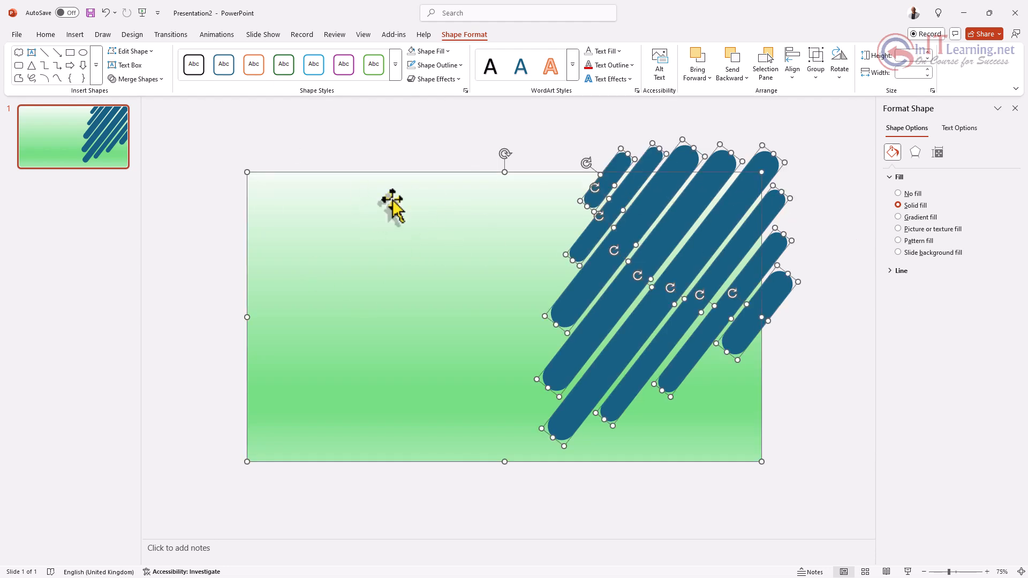
shift+click(347, 228)
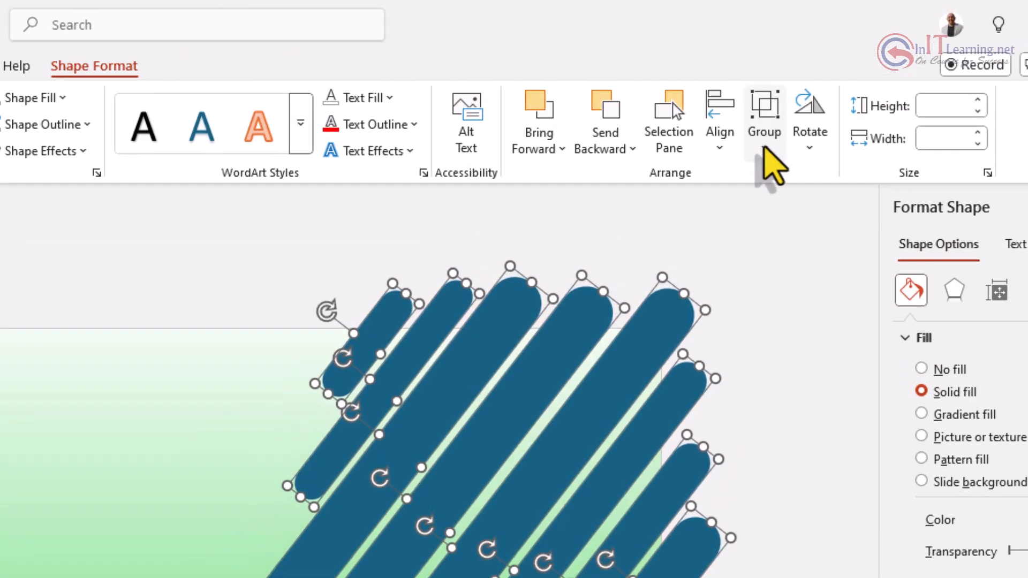
click(815, 74)
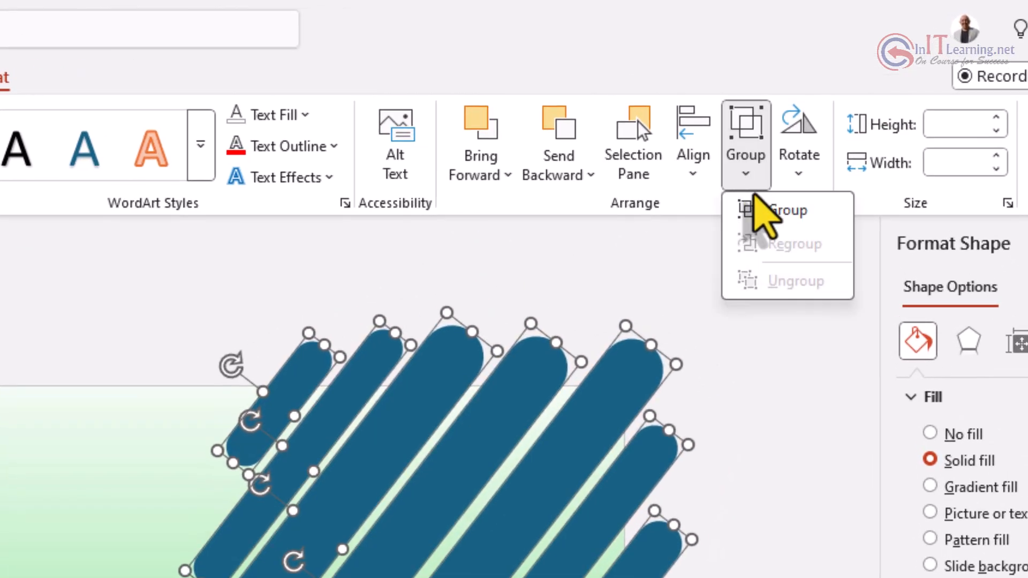
click(785, 219)
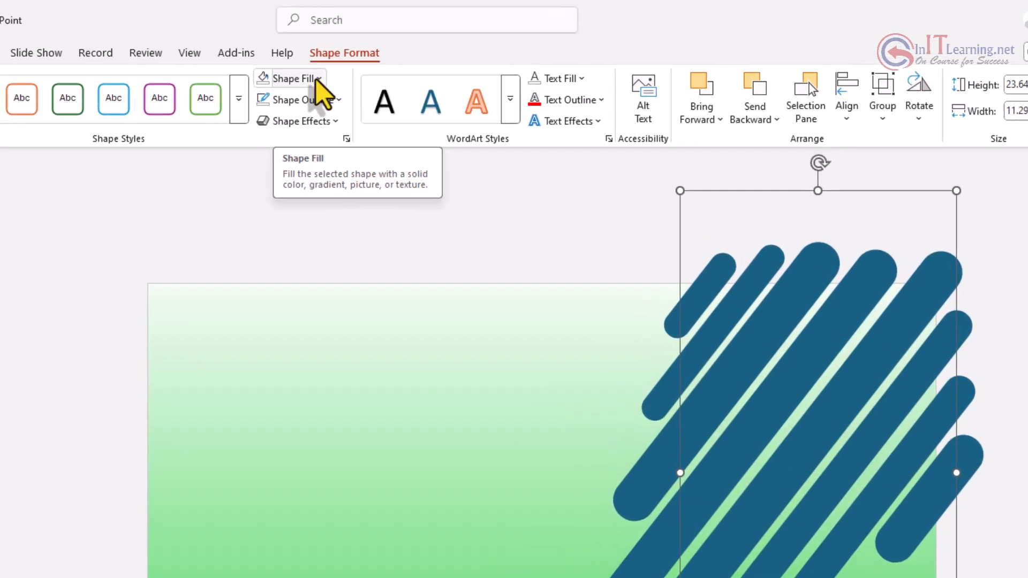
- Fill the bar group with the stock image of blue glass skyscrapers against the sky, and deselect it
click(367, 59)
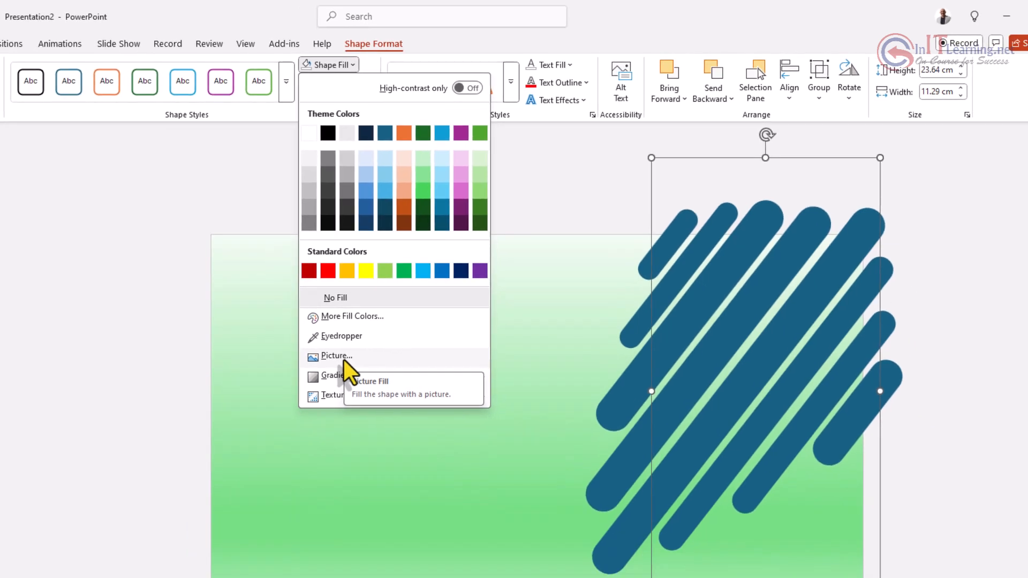
click(344, 359)
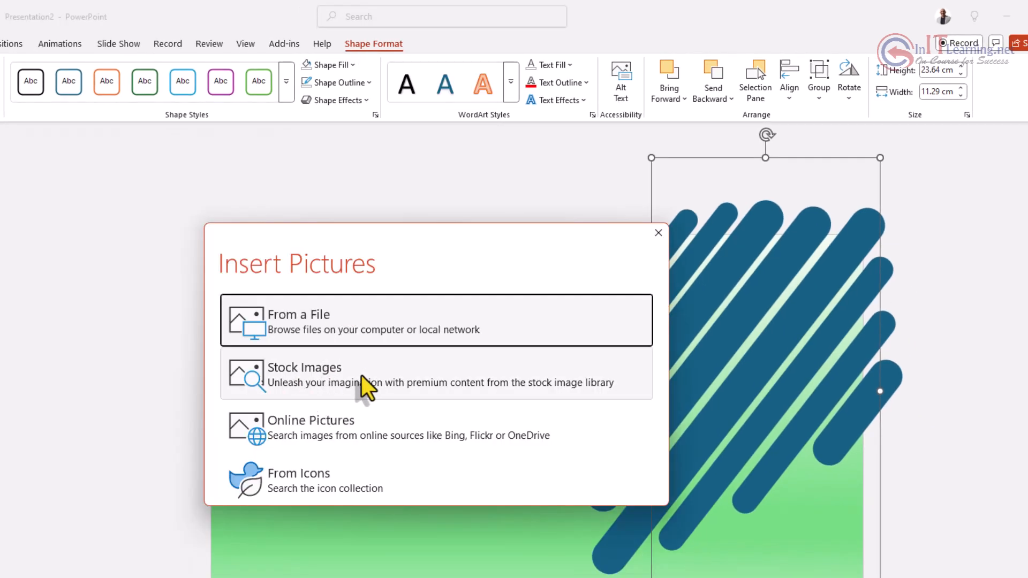
click(323, 377)
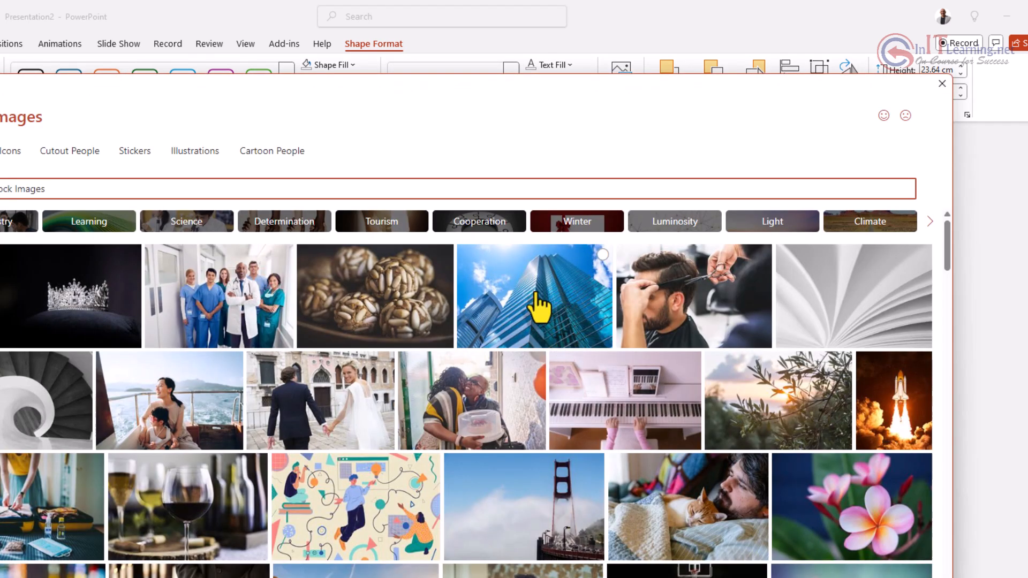
click(538, 308)
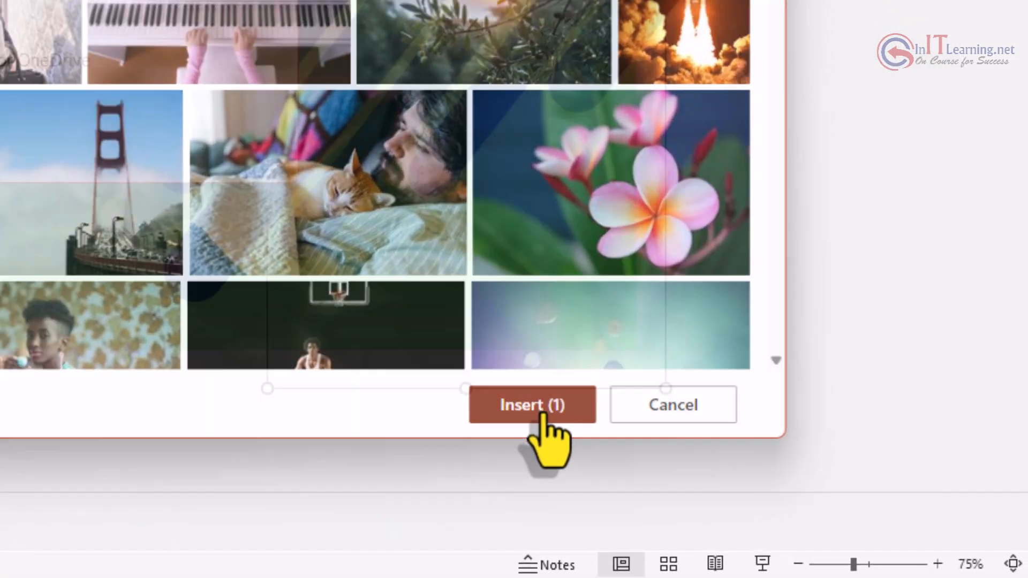
click(537, 412)
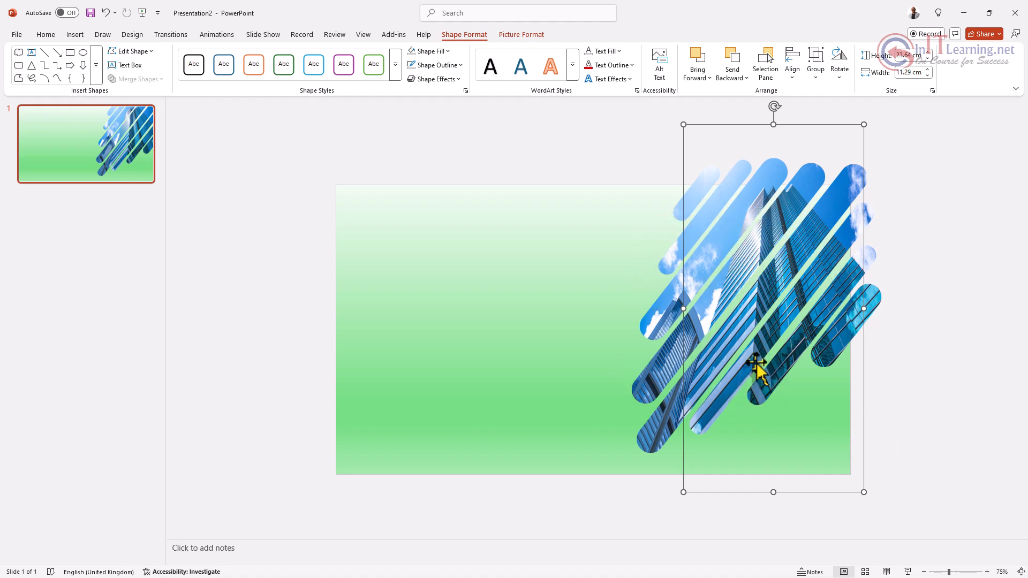
click(922, 374)
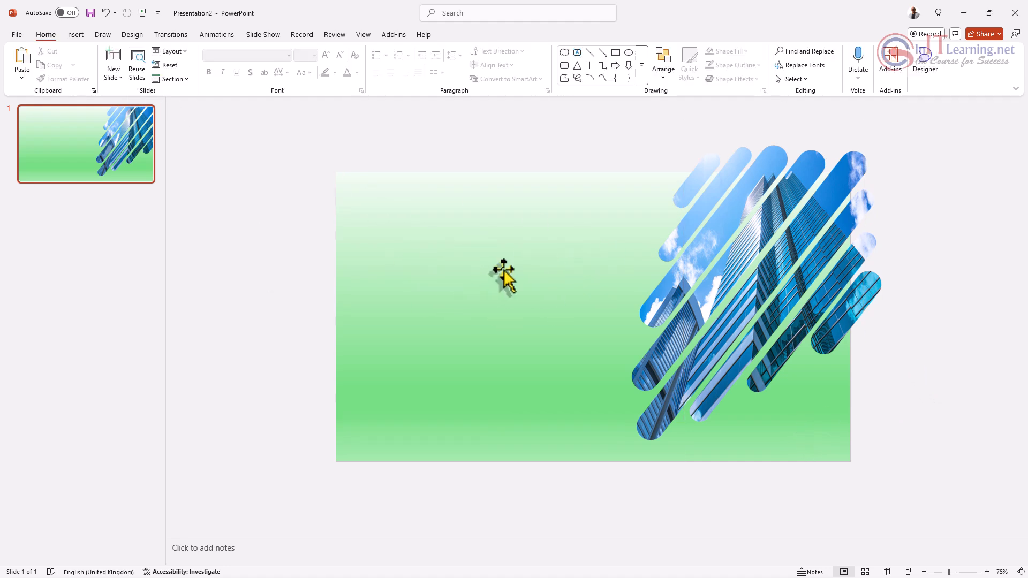
- Add a text box about 19.2 cm wide on the slide's upper-left area, enter "PowerPoint", and select the whole box
click(77, 34)
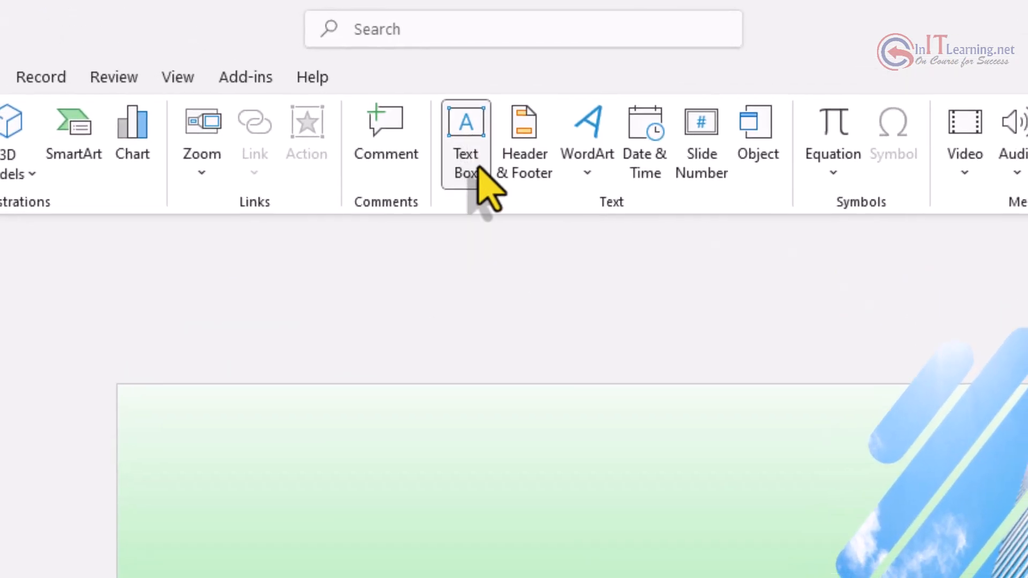
click(478, 167)
drag(162, 496, 804, 577)
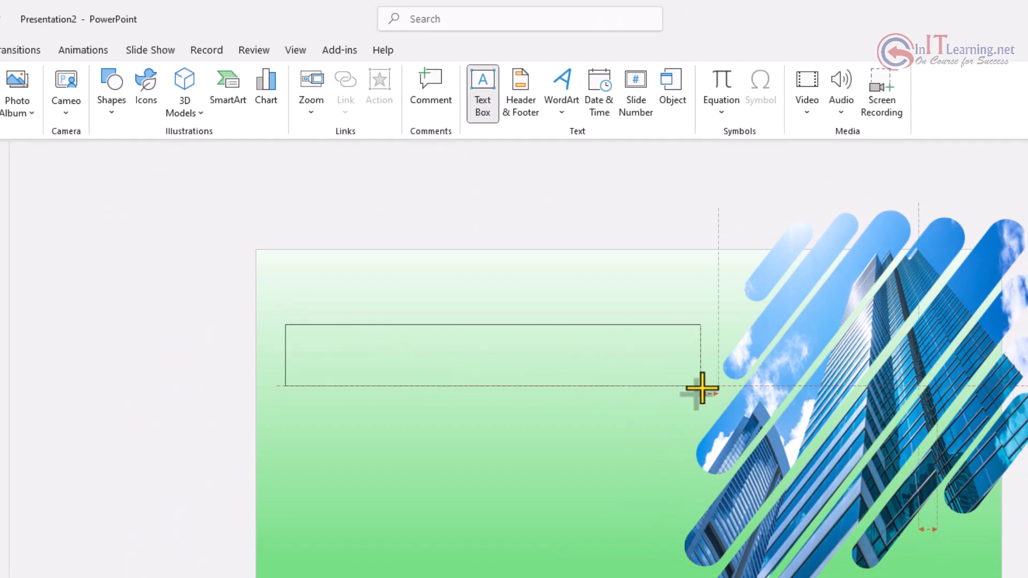
drag(705, 388, 705, 386)
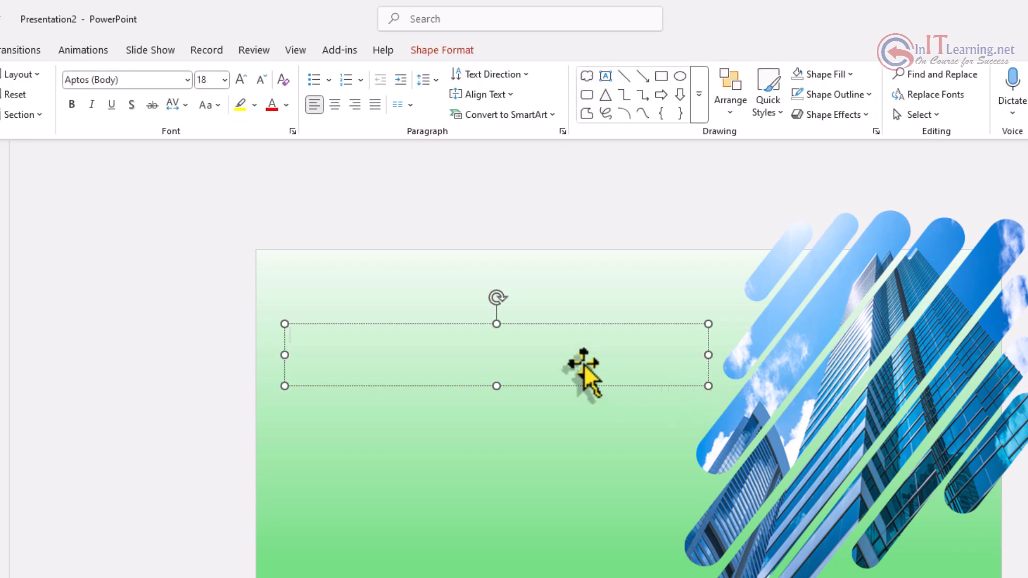
text(PowerPoint)
click(498, 347)
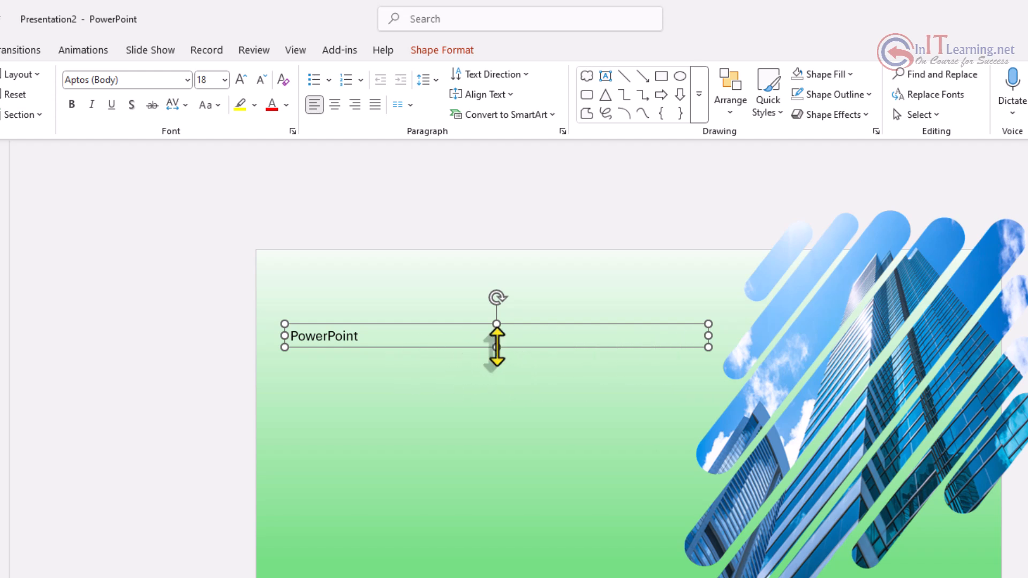
- Apply the plum-filled WordArt style with a shadow to the "PowerPoint" text
click(442, 50)
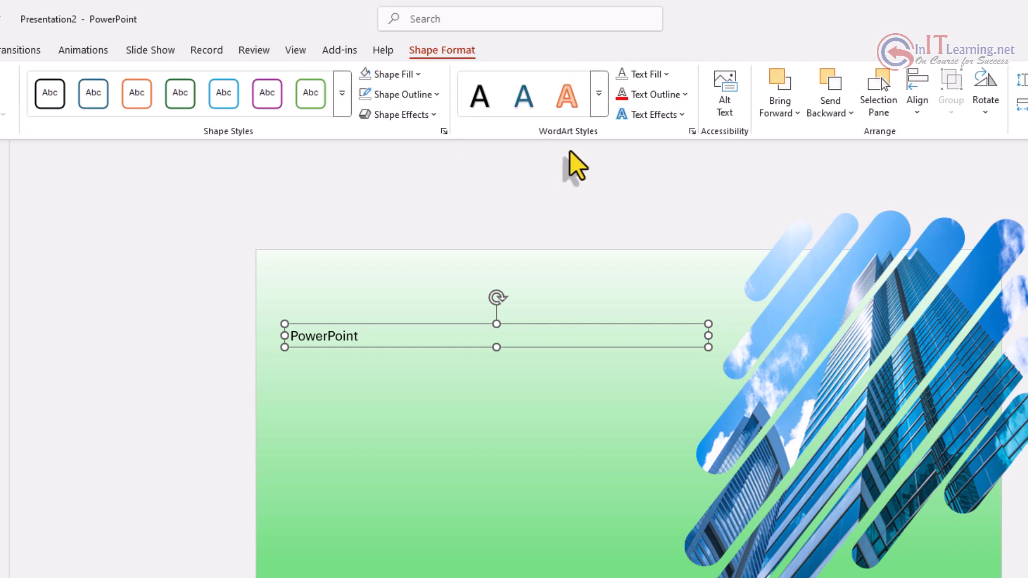
click(595, 93)
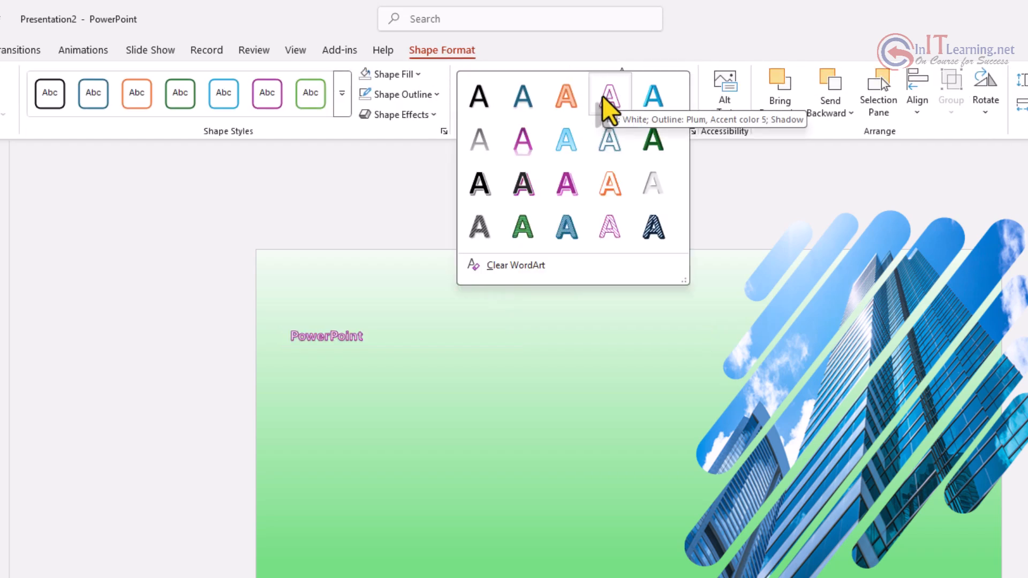
click(563, 190)
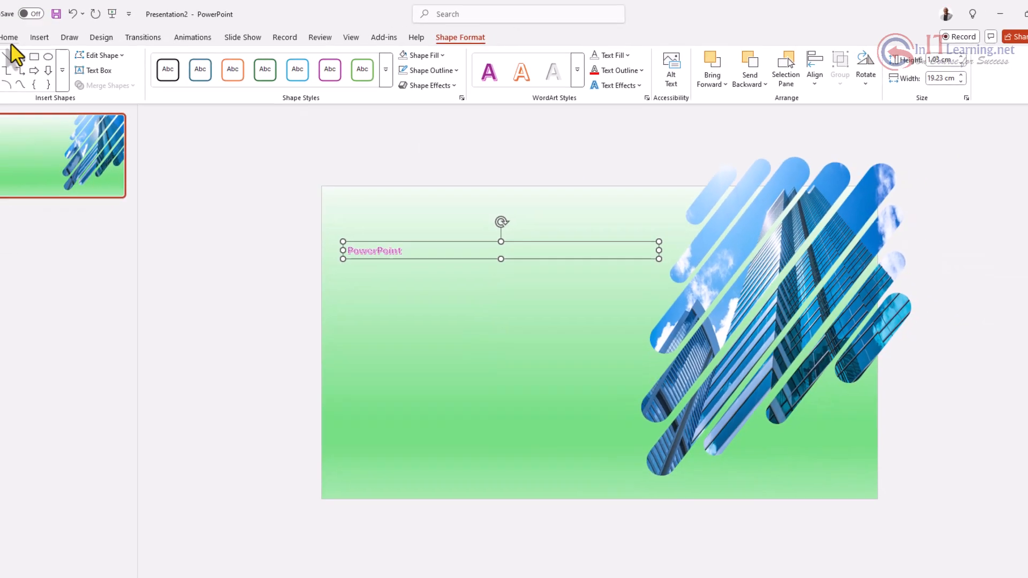
- Increase the font size of the "PowerPoint" title to 96 pt
click(46, 35)
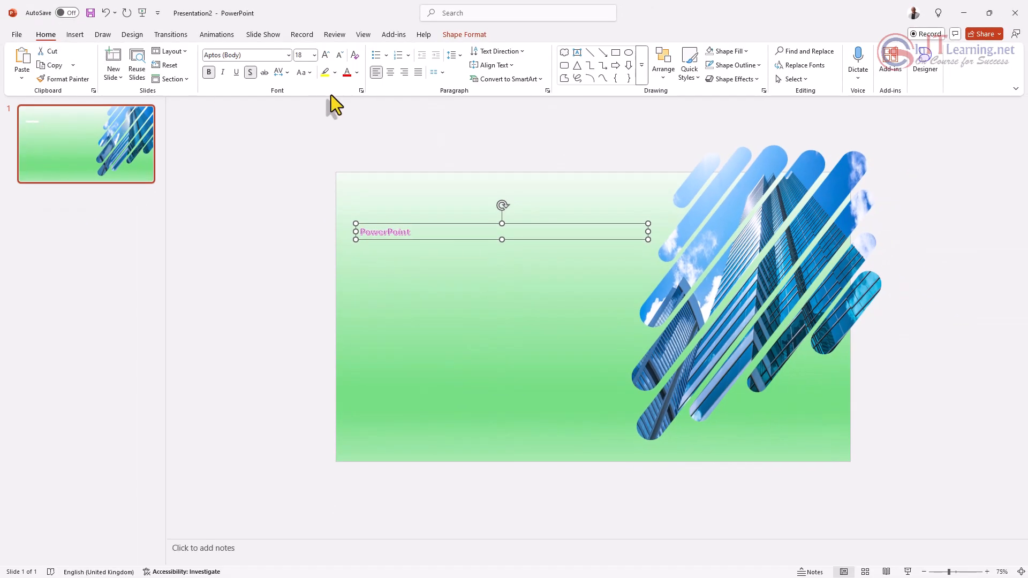
click(325, 56)
click(325, 56)
click(326, 55)
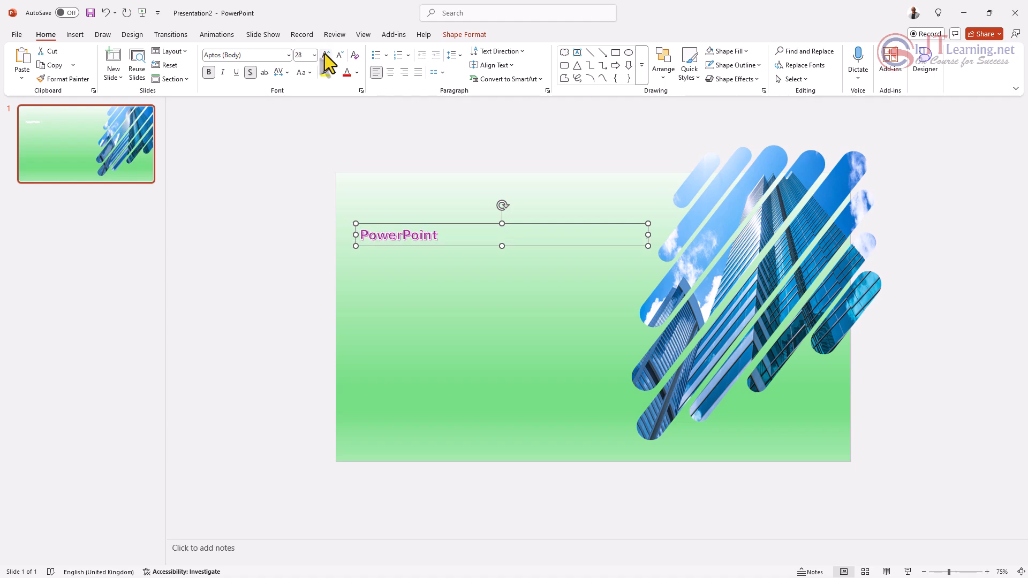
click(325, 55)
click(325, 55)
click(326, 55)
click(325, 55)
click(326, 55)
click(326, 55)
click(325, 55)
click(326, 55)
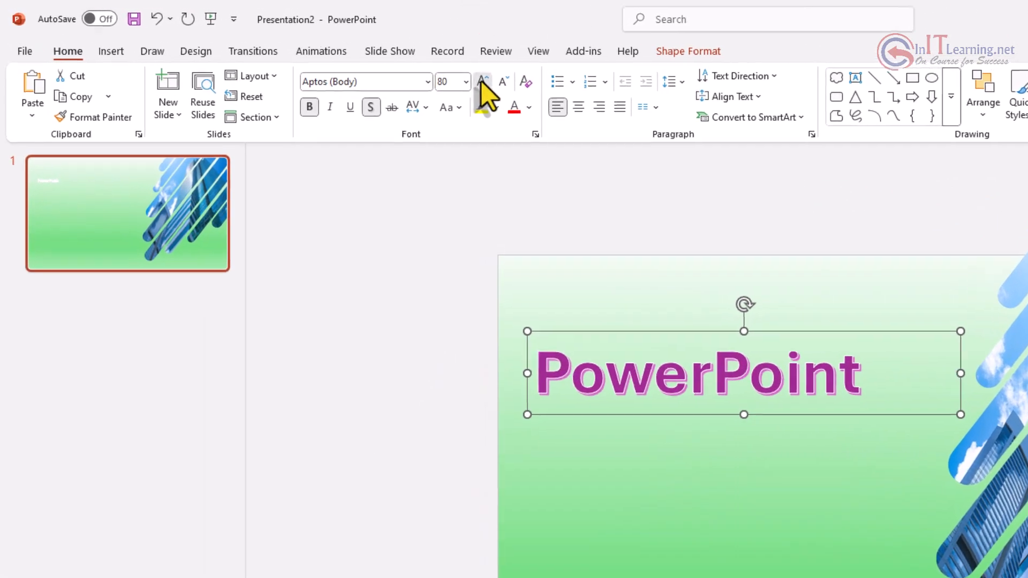
click(326, 55)
click(326, 55)
click(325, 55)
click(326, 55)
click(530, 86)
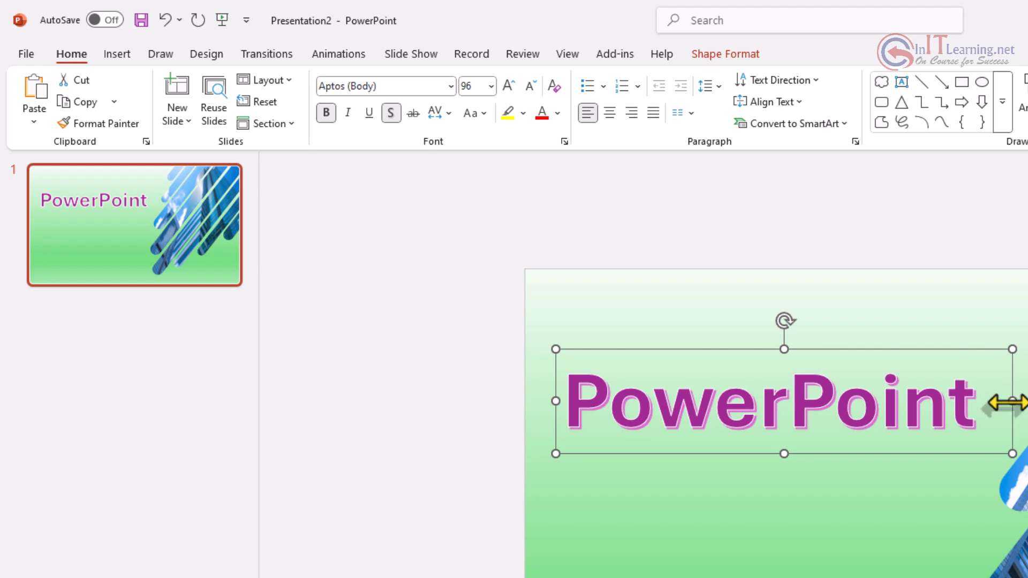
- Extend the title's text box toward the slide's left edge and raise its font size to 115 pt
drag(1009, 401, 1025, 402)
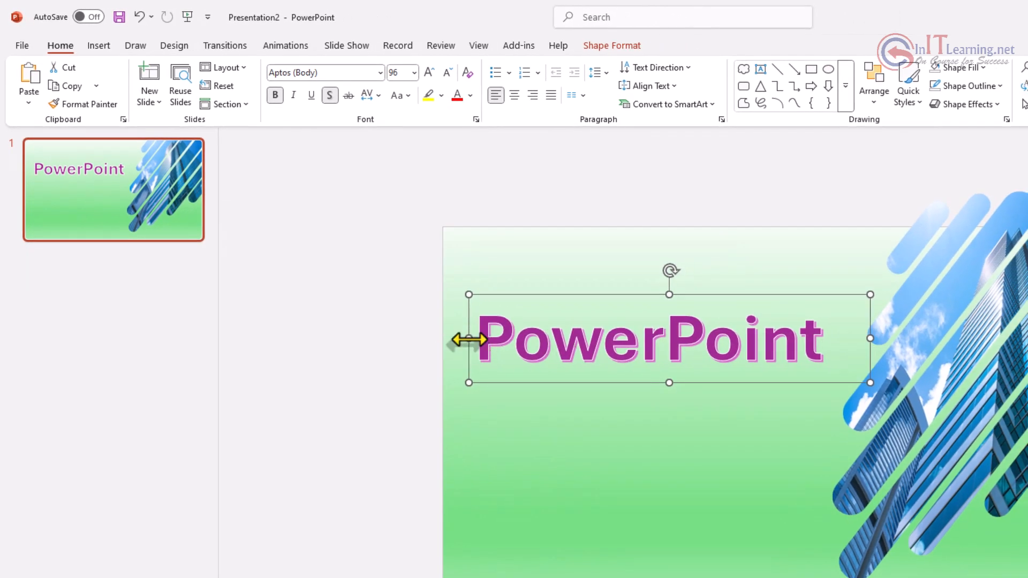
drag(469, 339, 461, 339)
click(430, 72)
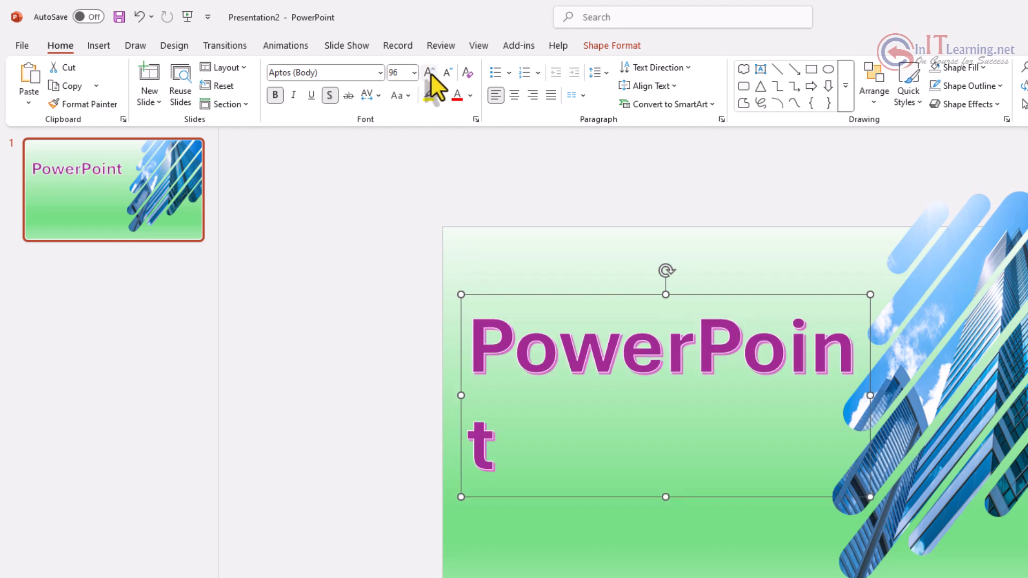
drag(458, 378, 453, 378)
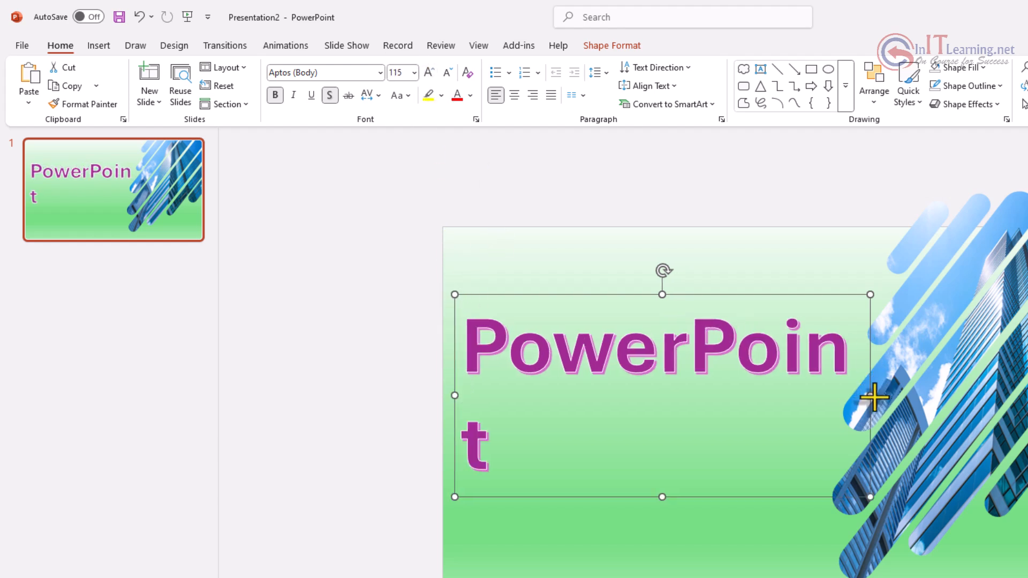